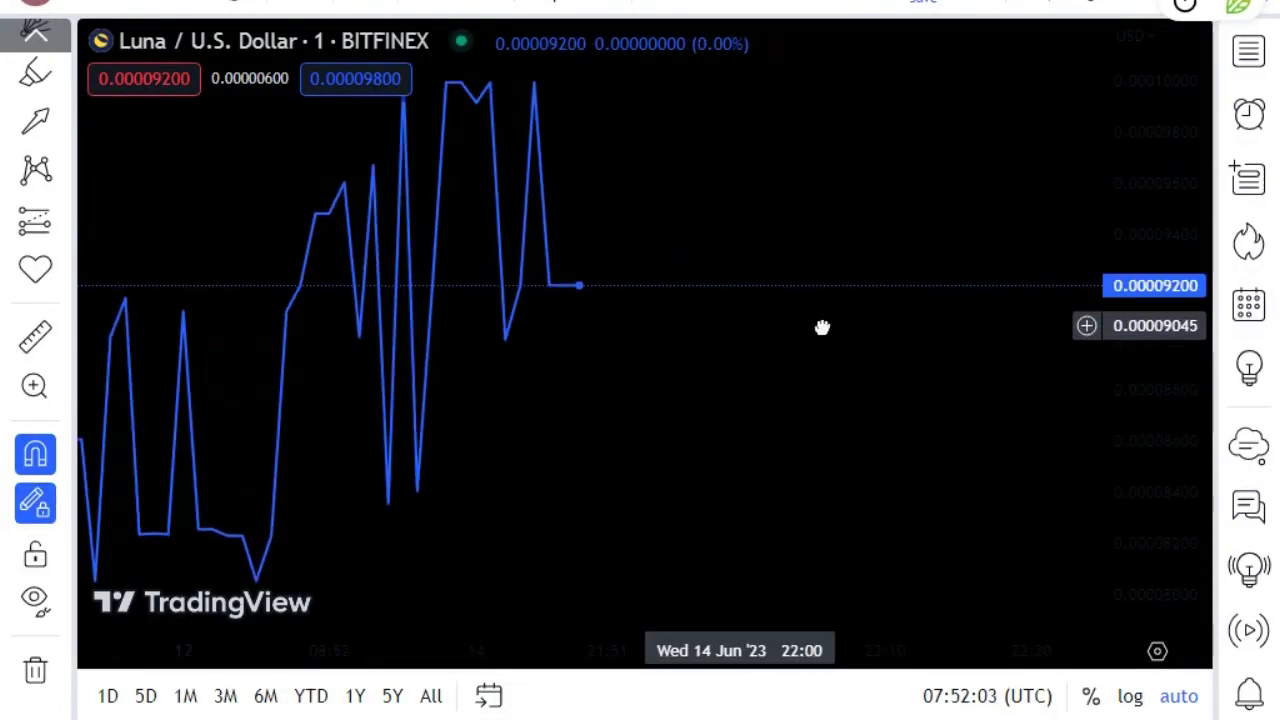
- Pan and zoom the Luna/USD chart back from 14 Jun until 3–5 Jun 2023 fills the view
drag(803, 329, 1062, 429)
scroll(589, 309, up, 5)
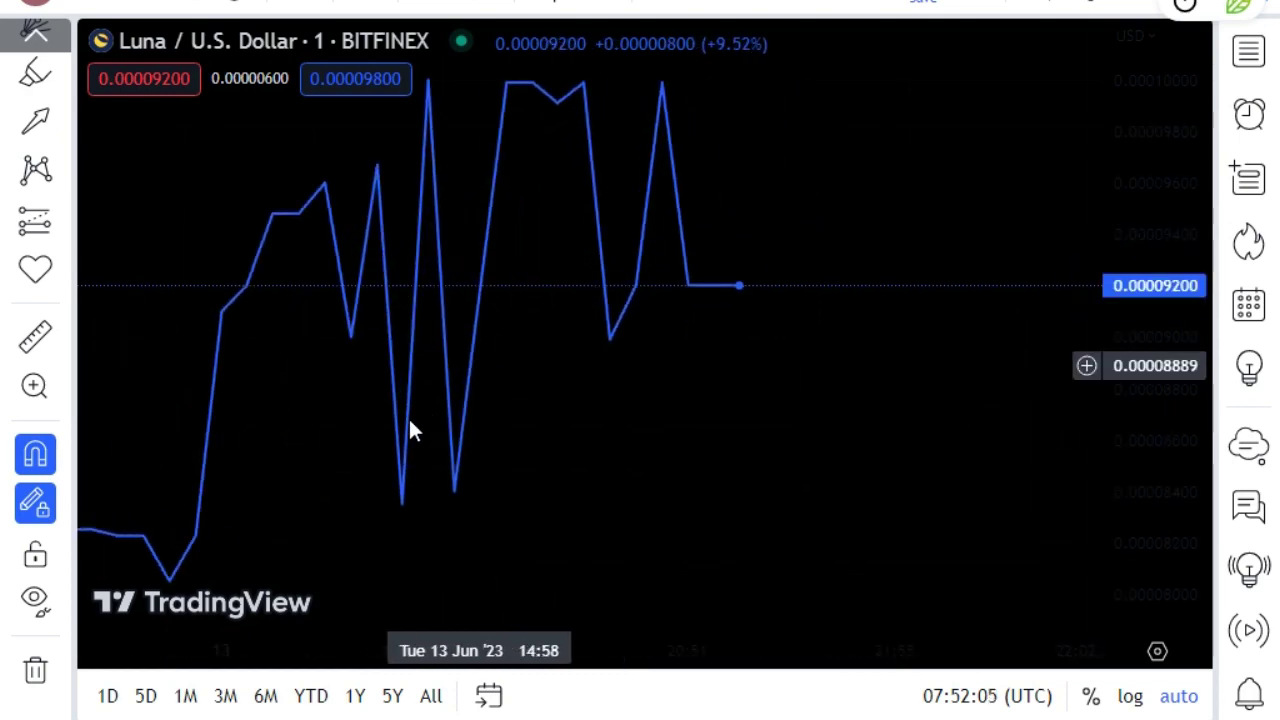
drag(430, 327, 1100, 412)
scroll(750, 315, down, 5)
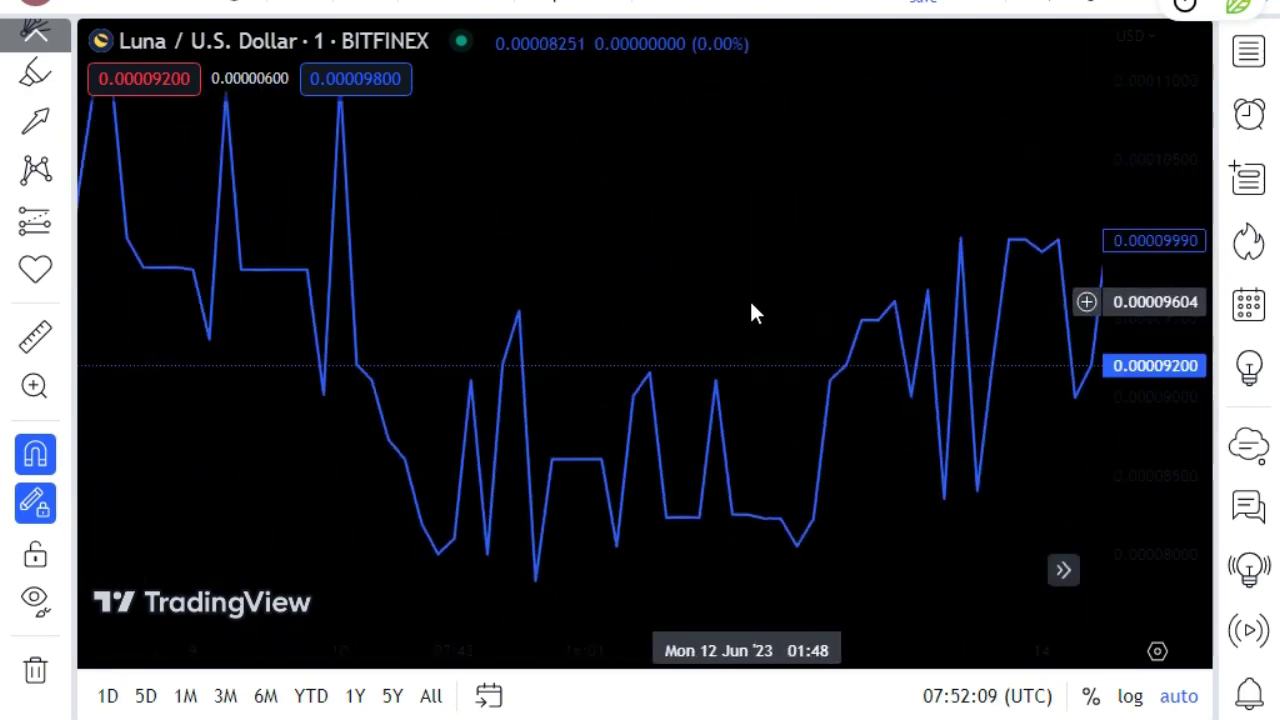
scroll(751, 304, down, 5)
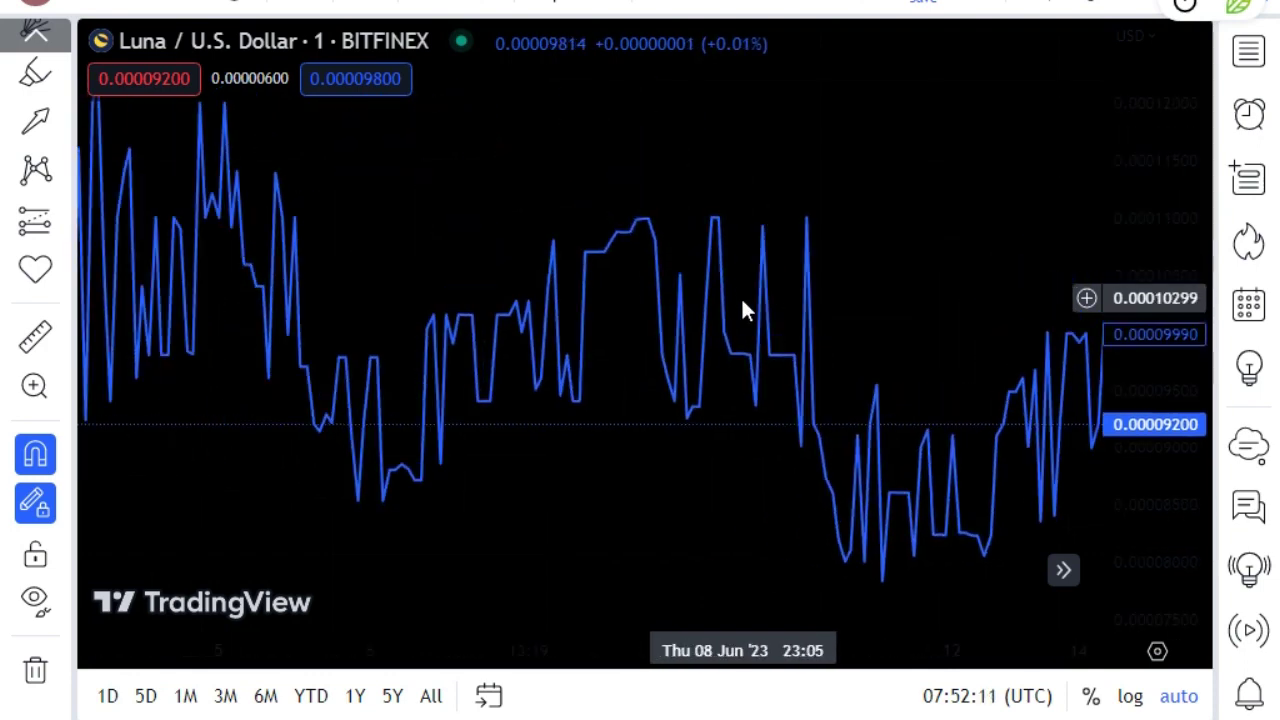
mouse_move(401, 292)
mouse_down()
mouse_move(946, 306)
mouse_move(711, 294)
mouse_up()
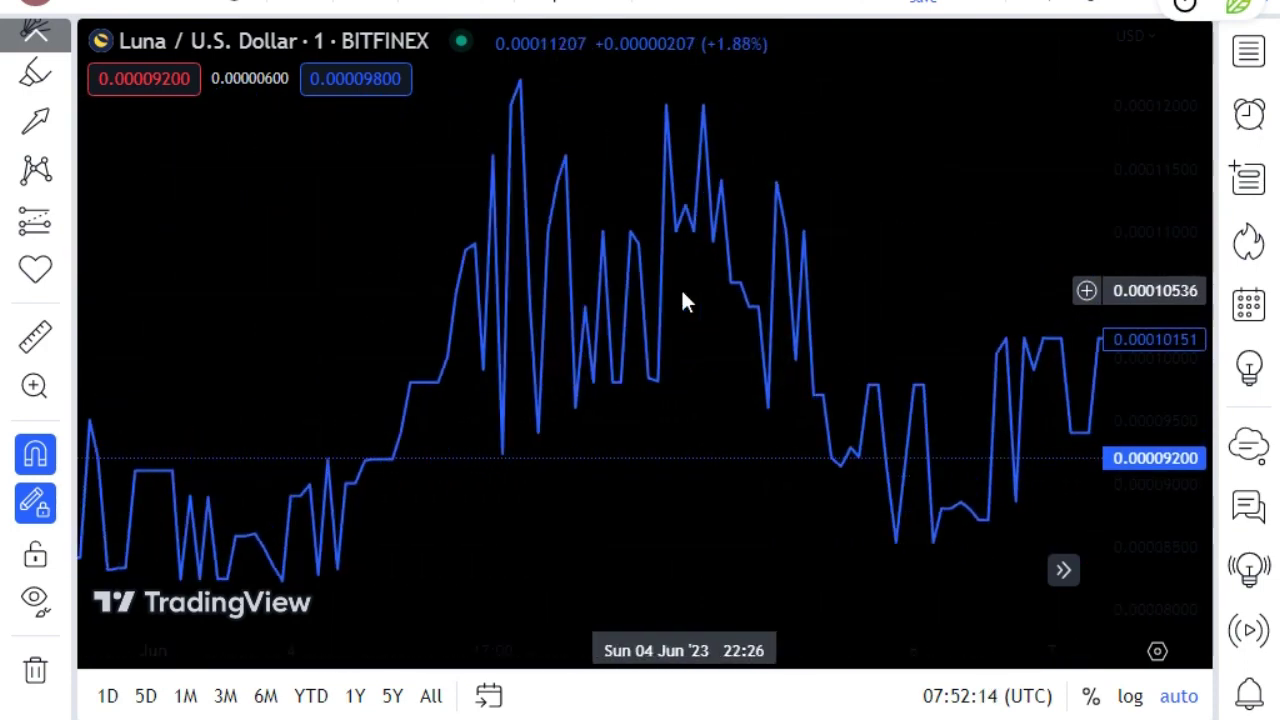
scroll(672, 290, up, 4)
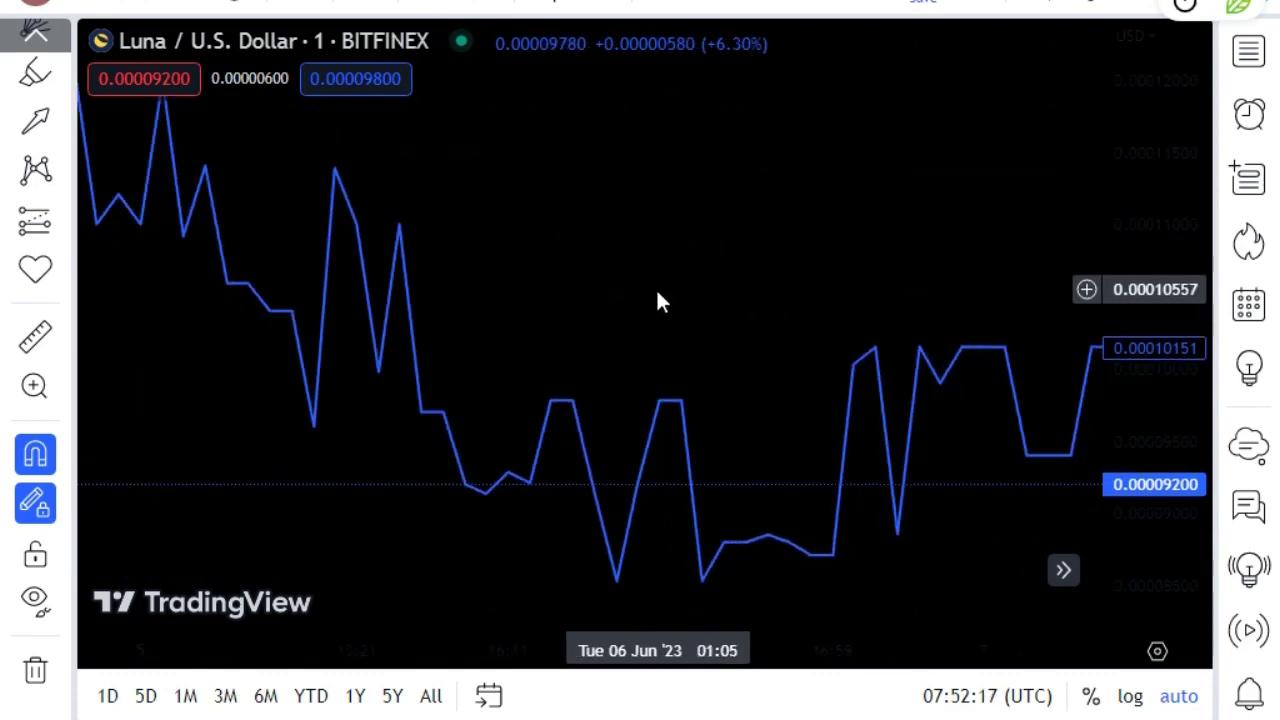
mouse_move(476, 279)
mouse_down()
mouse_move(971, 380)
mouse_move(684, 281)
mouse_move(960, 374)
mouse_move(914, 397)
mouse_up()
scroll(707, 341, left, 10)
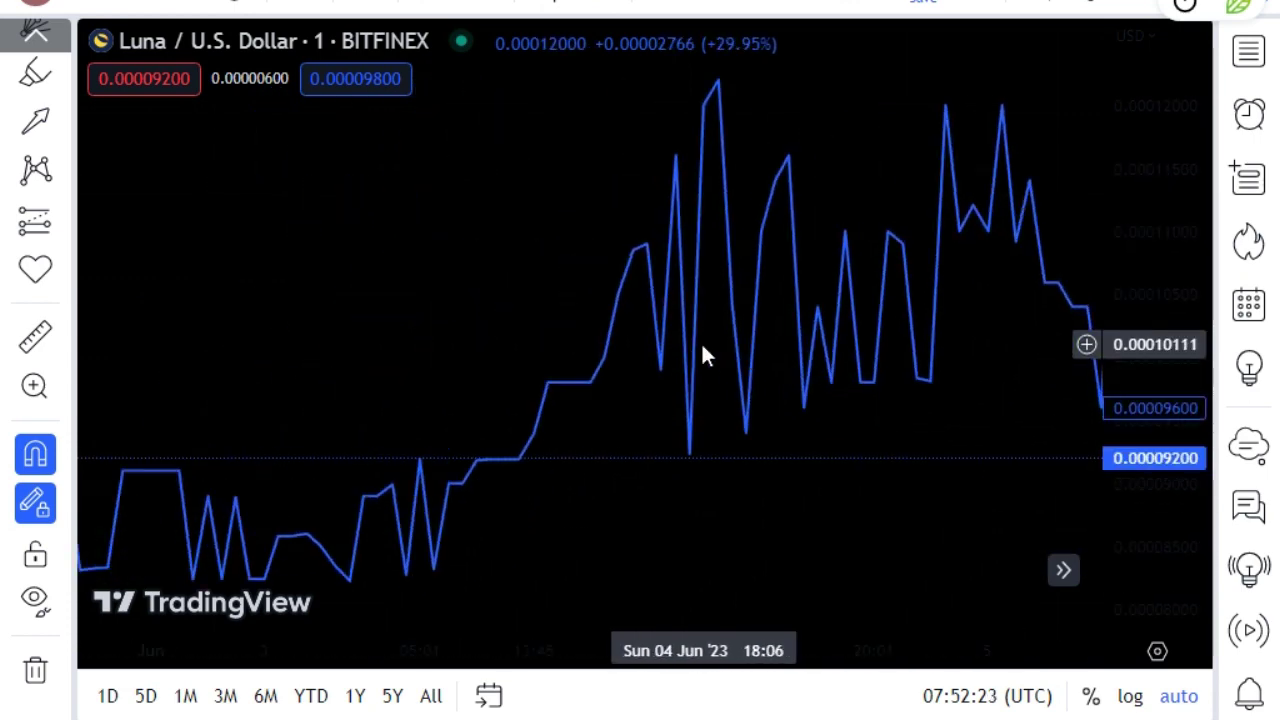
scroll(659, 316, left, 10)
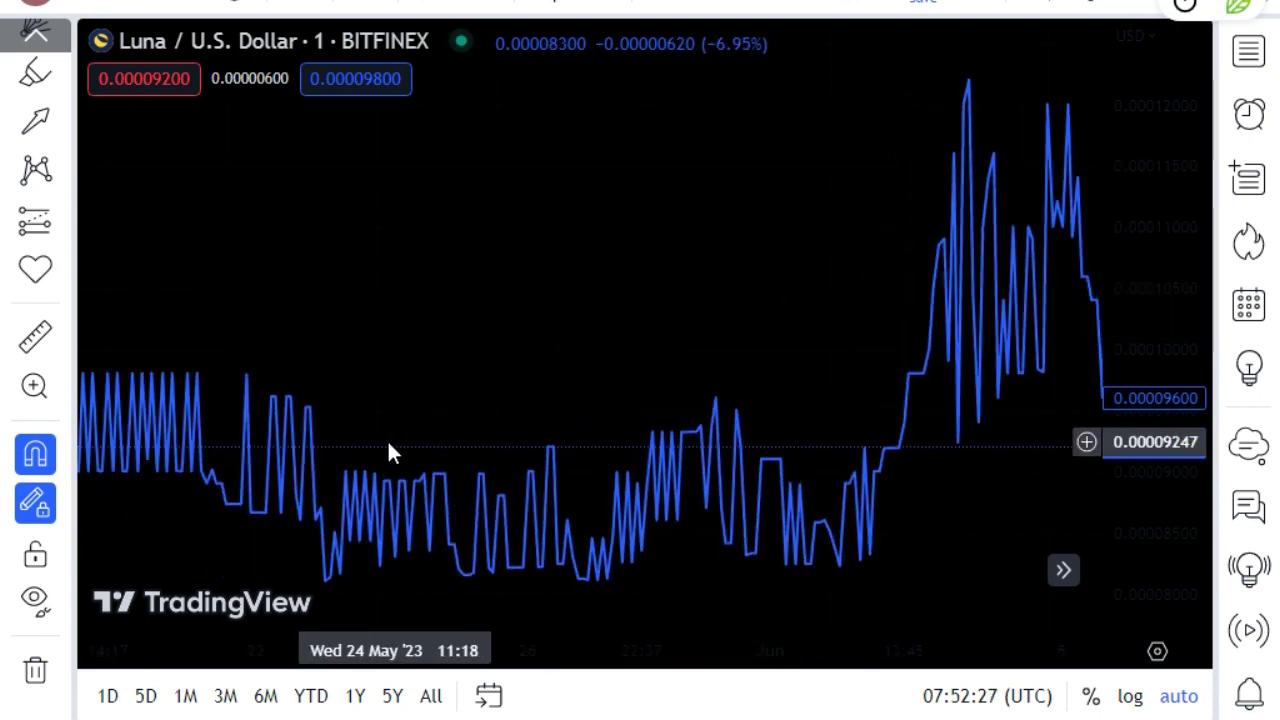
- Pan and zoom the chart back to show roughly 25 May to 1 Jun 2023
mouse_move(388, 440)
mouse_down()
mouse_move(680, 451)
mouse_move(1006, 430)
mouse_up()
scroll(754, 445, up, 5)
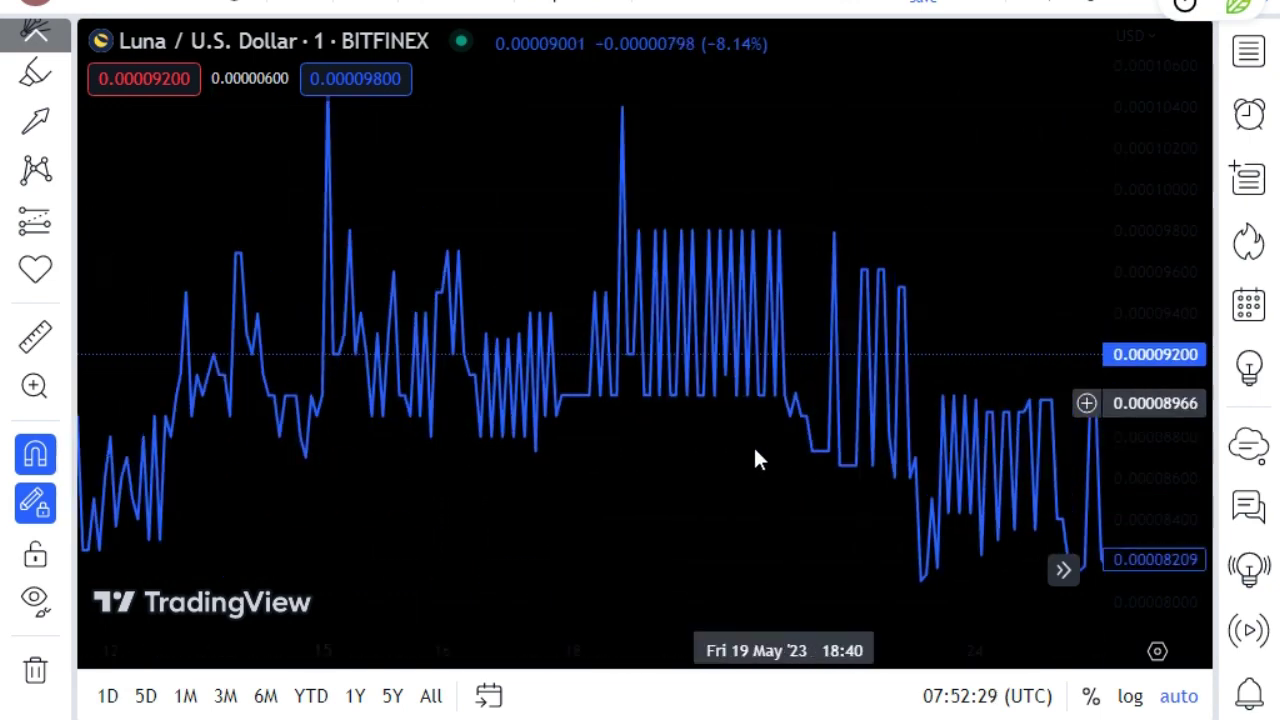
scroll(642, 405, up, 5)
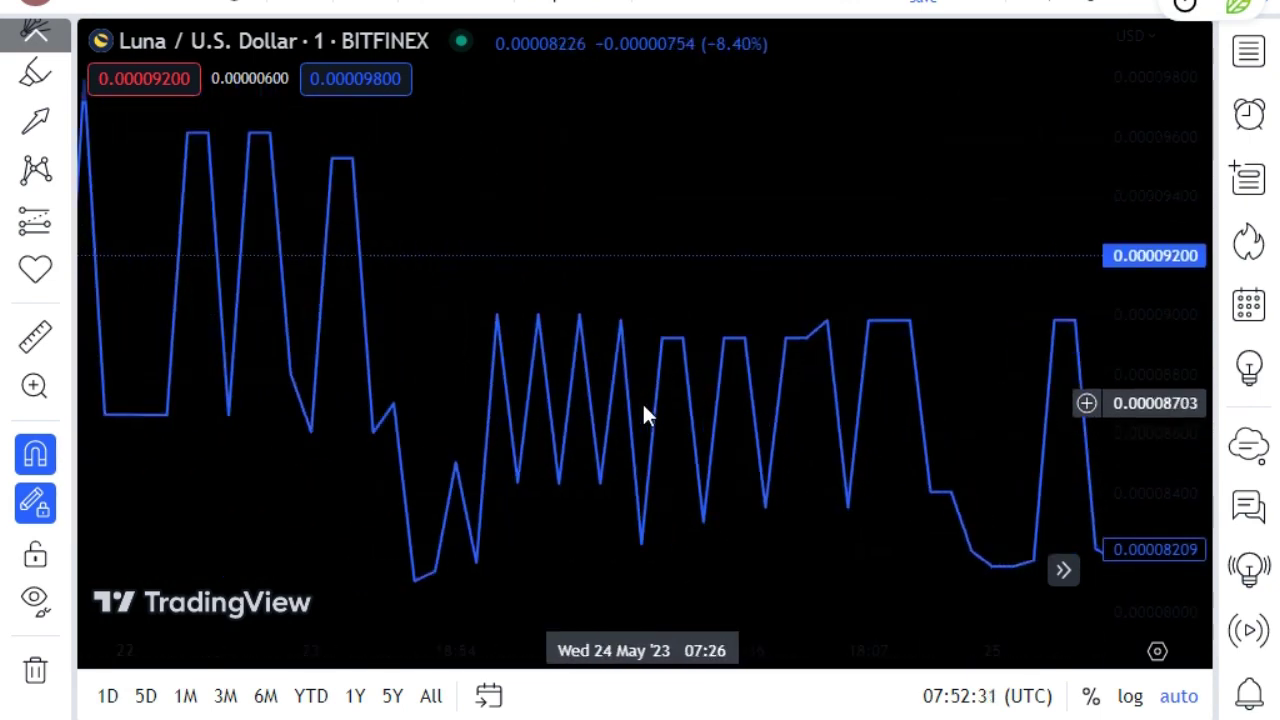
scroll(642, 415, up, 2)
drag(809, 380, 160, 493)
scroll(537, 363, down, 6)
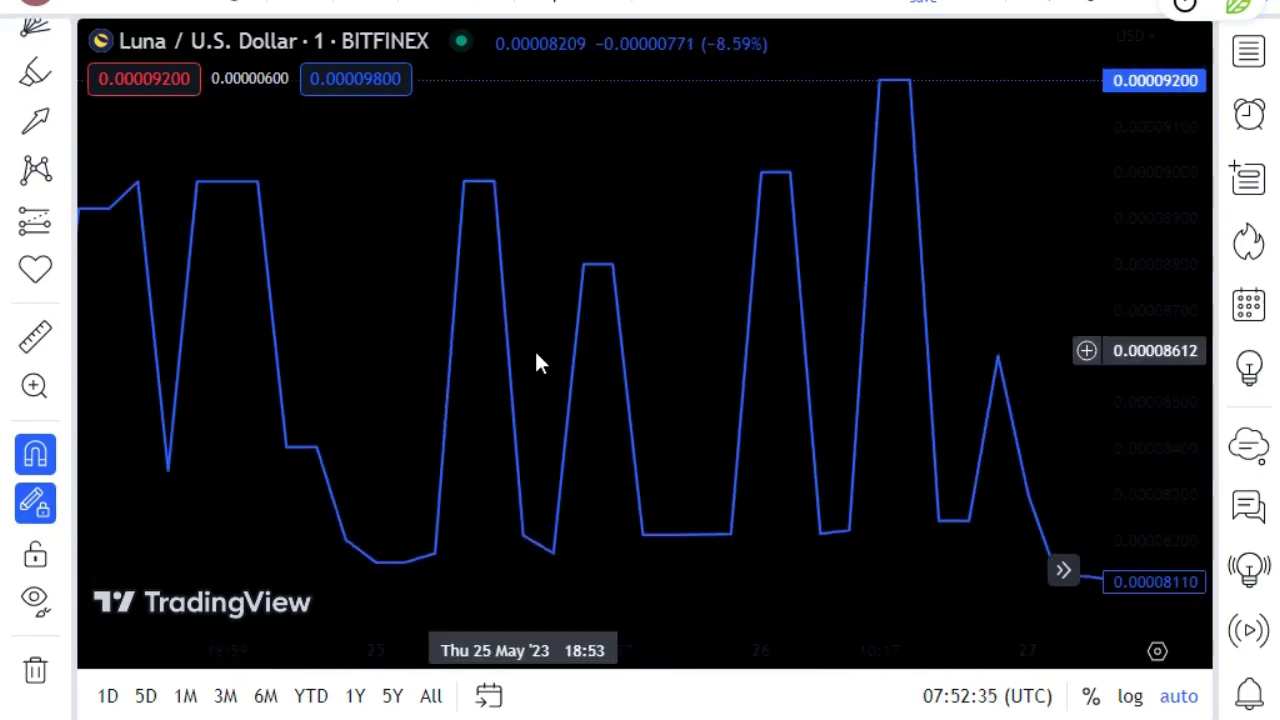
scroll(547, 357, down, 2)
mouse_move(740, 229)
mouse_down()
mouse_move(663, 271)
mouse_move(348, 313)
mouse_up()
scroll(631, 383, up, 5)
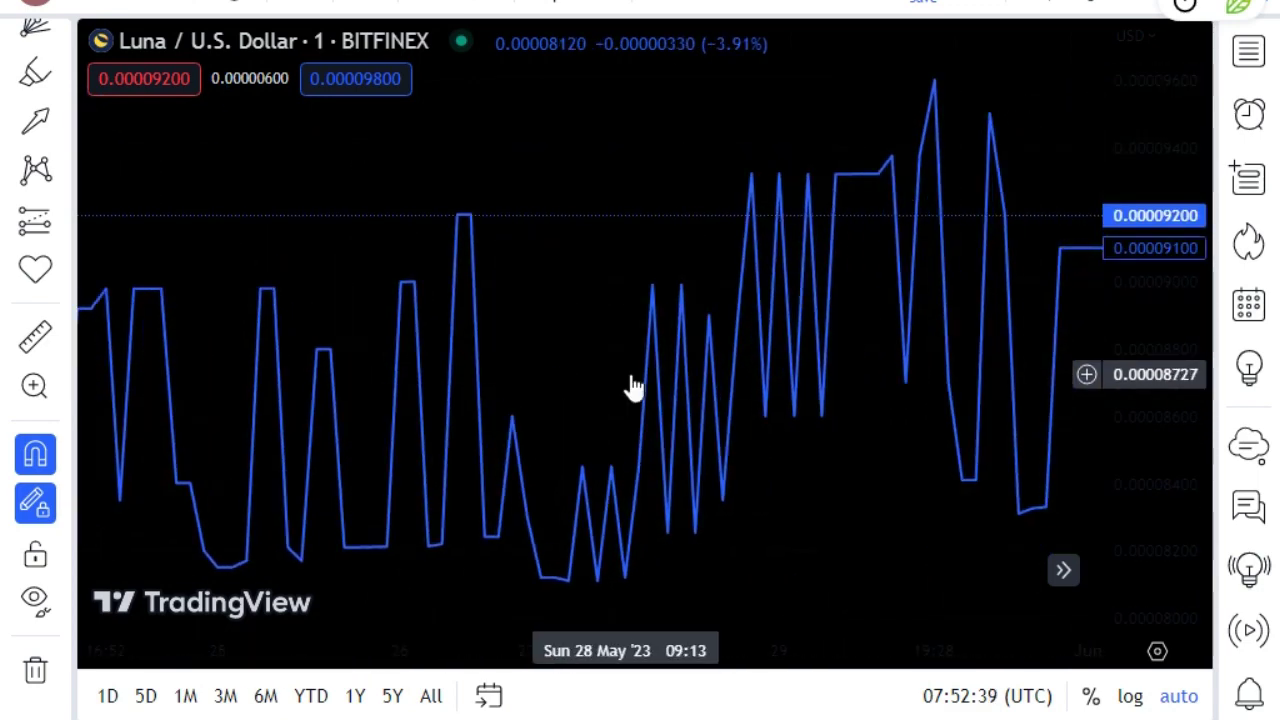
scroll(637, 391, up, 5)
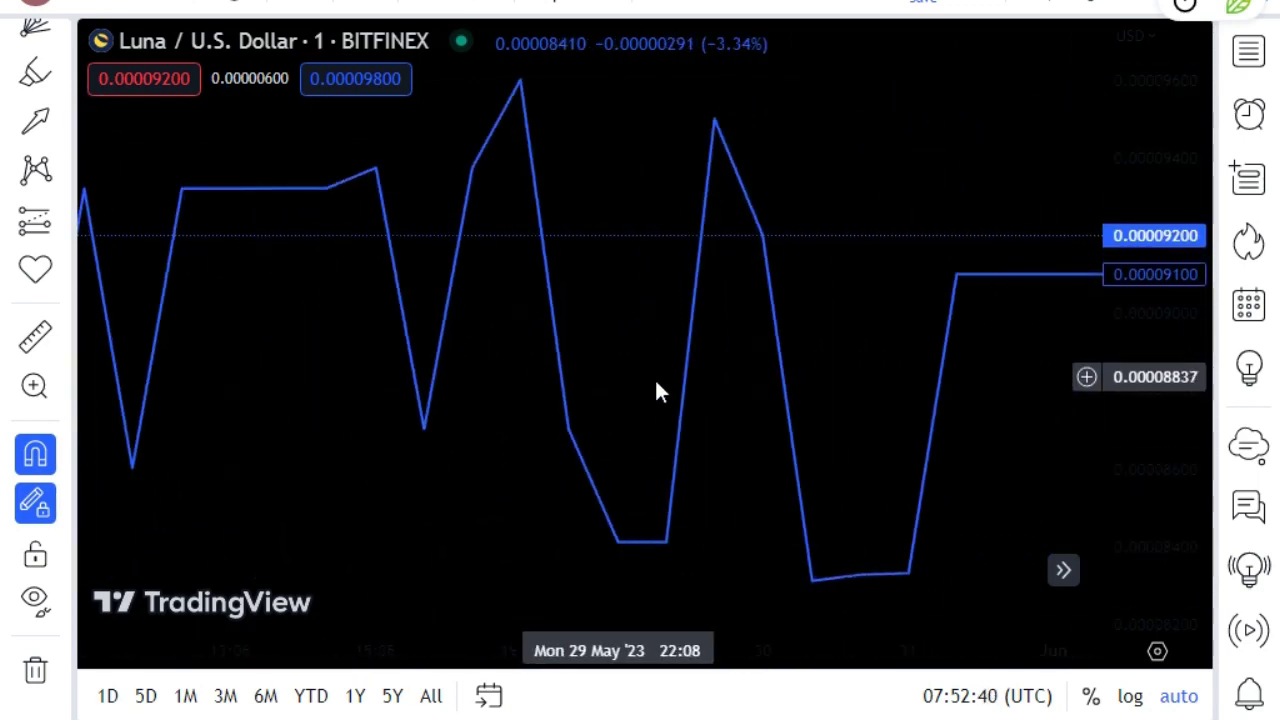
scroll(668, 385, up, 3)
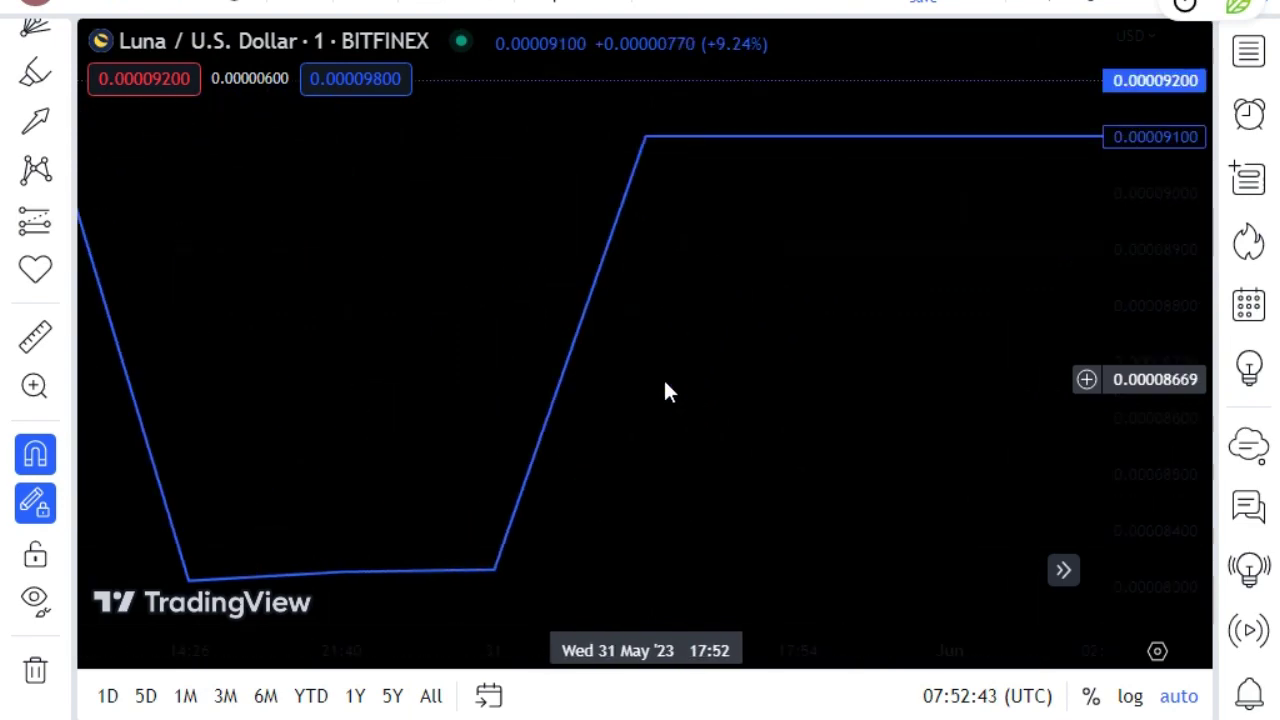
scroll(663, 385, down, 4)
scroll(663, 393, down, 5)
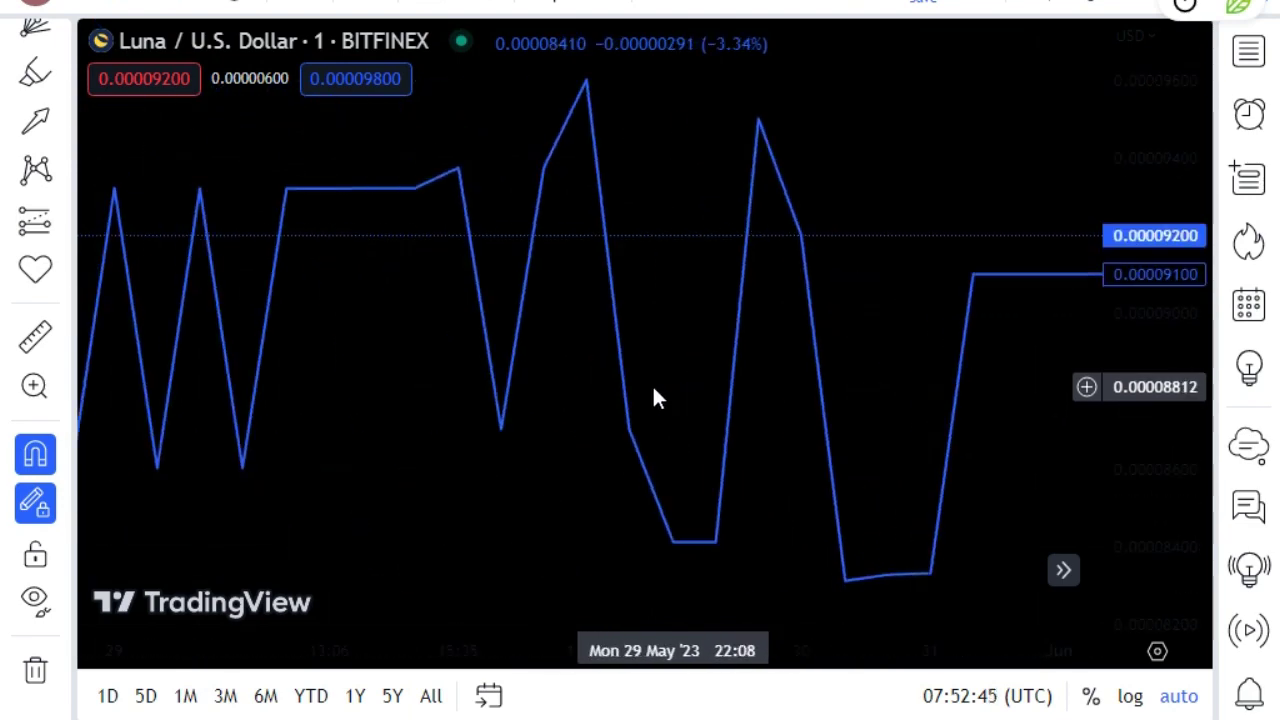
scroll(610, 393, down, 2)
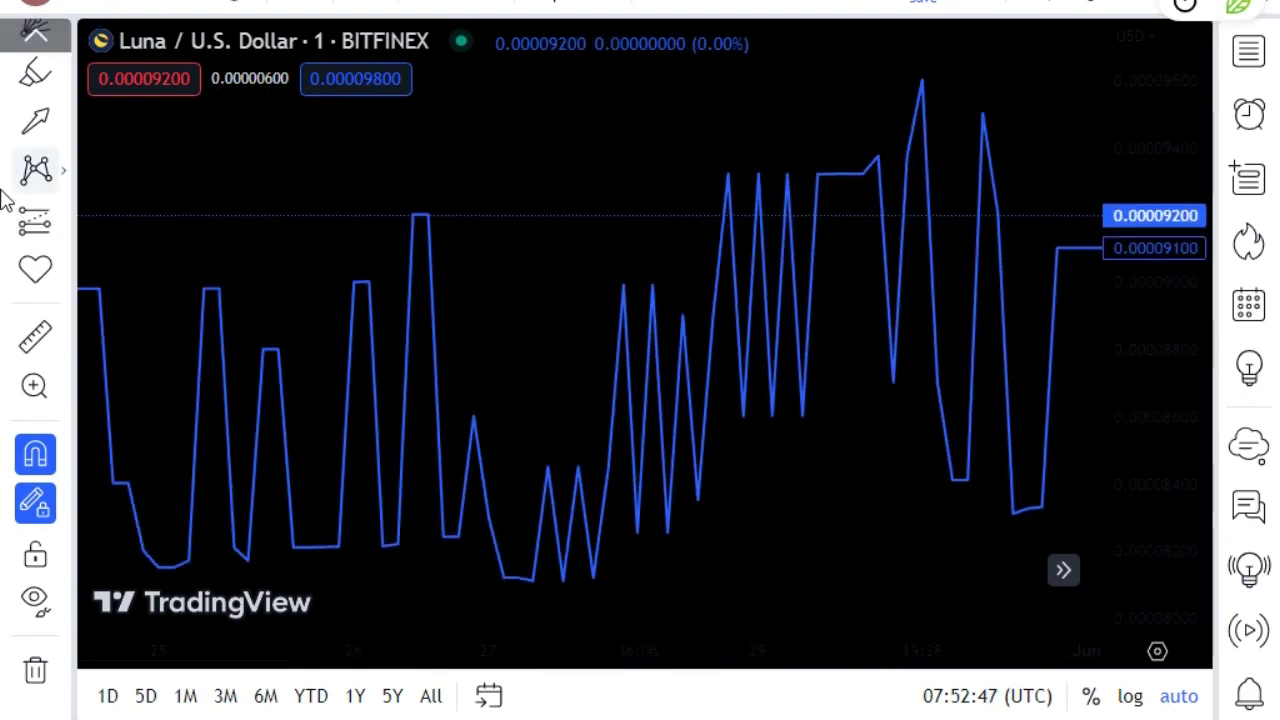
click(32, 124)
scroll(836, 338, up, 5)
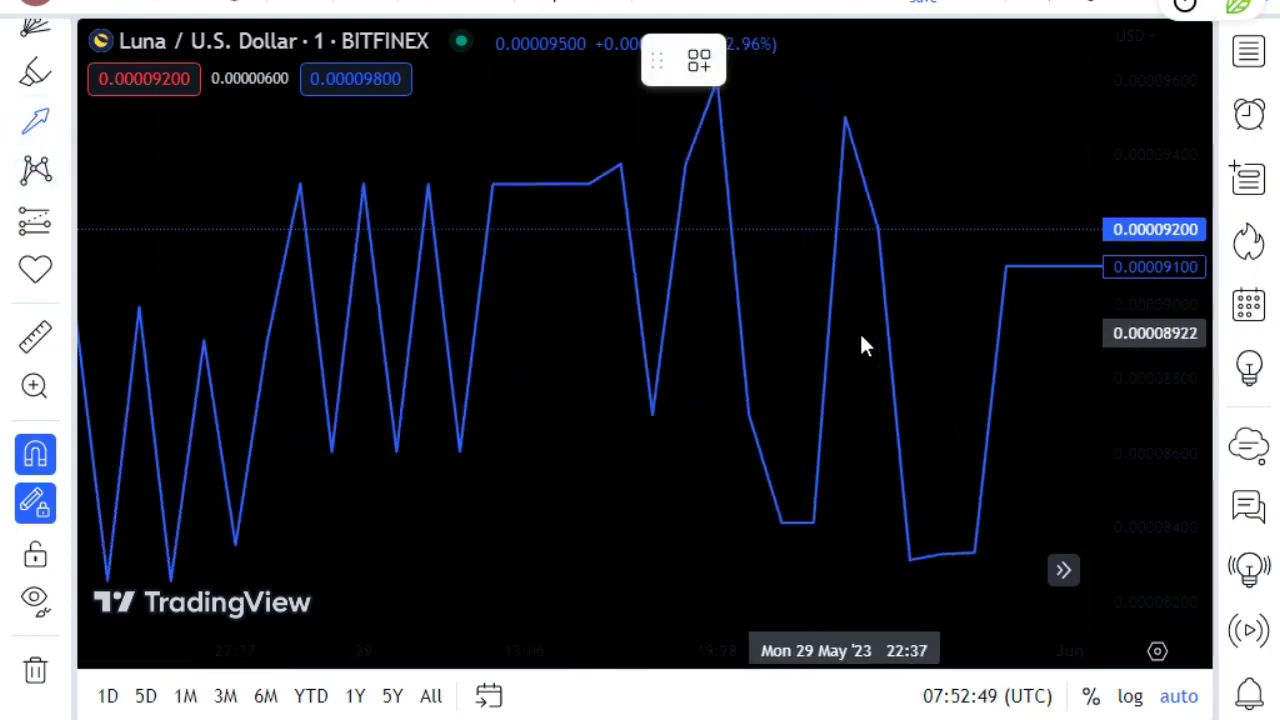
mouse_move(774, 127)
mouse_down()
mouse_move(873, 550)
mouse_move(849, 471)
mouse_up()
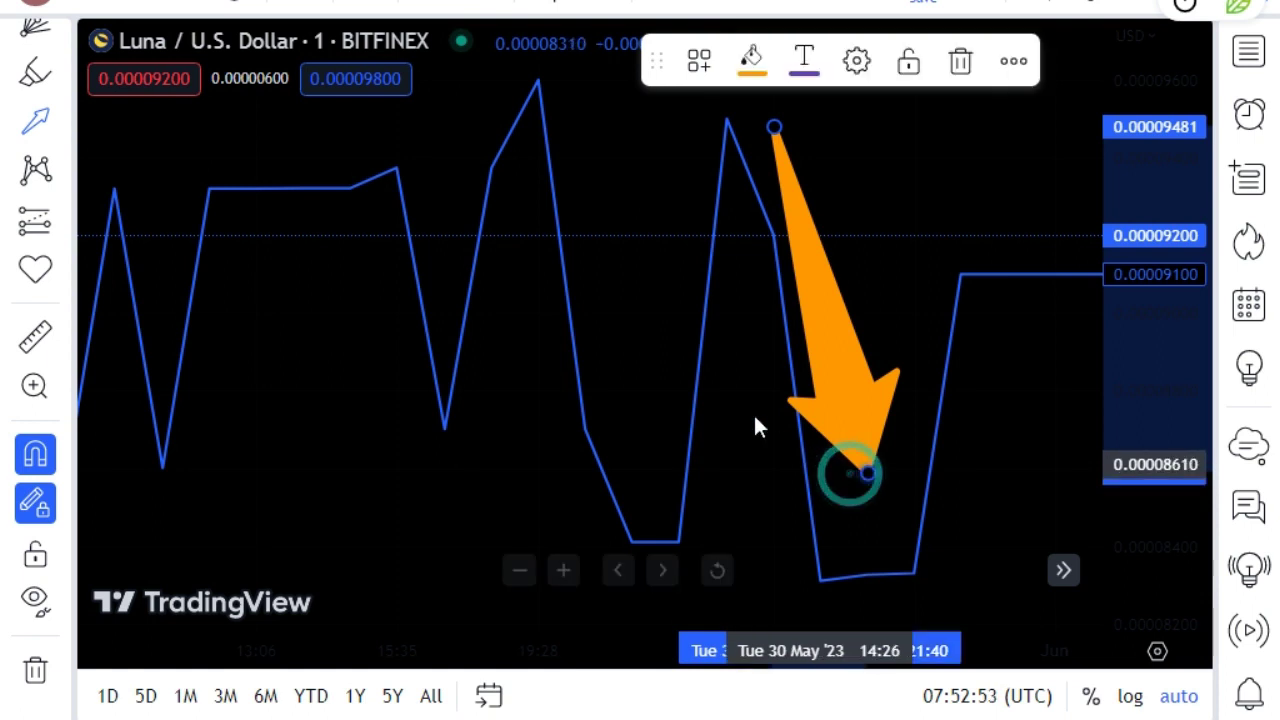
drag(642, 484, 633, 170)
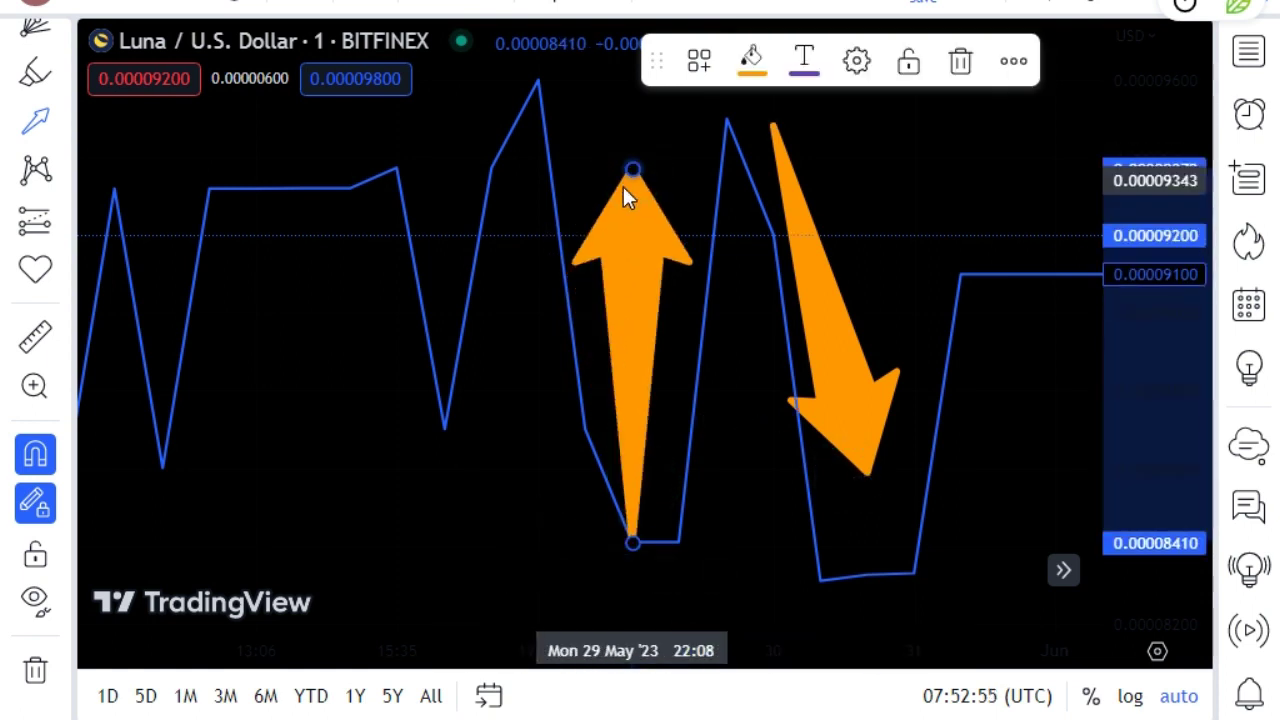
click(960, 64)
scroll(30, 95, up, 2)
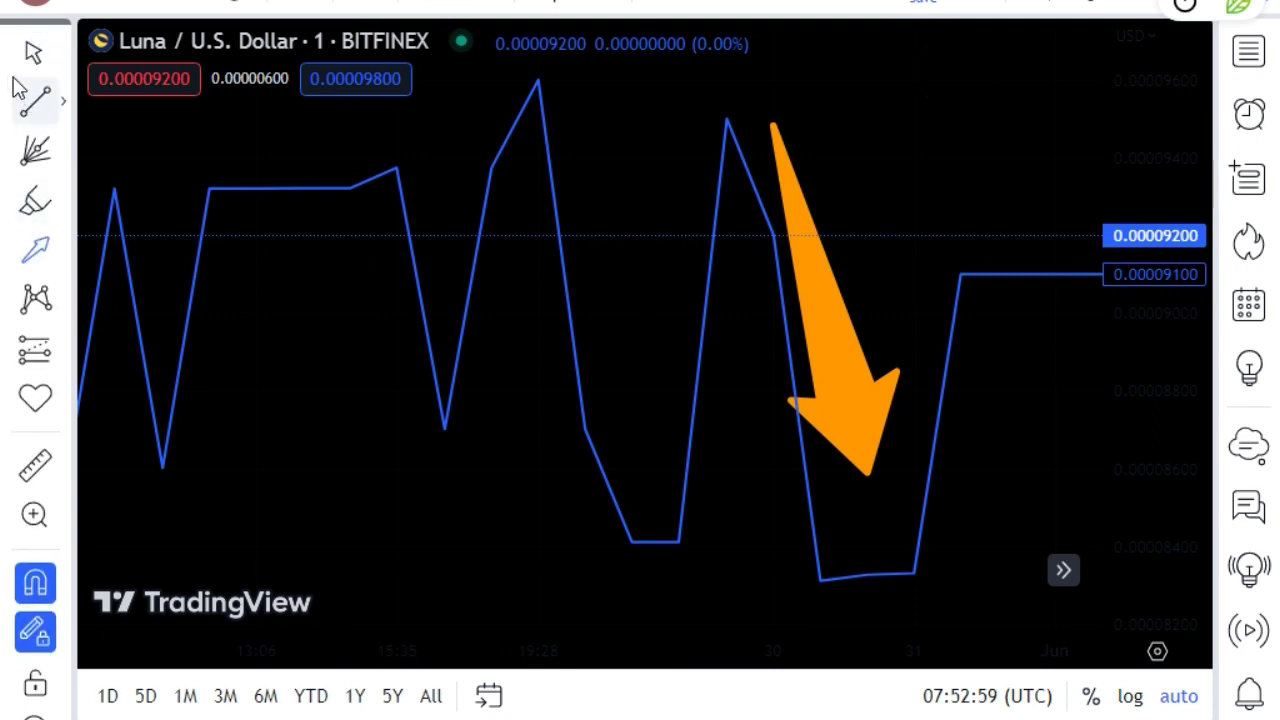
click(848, 334)
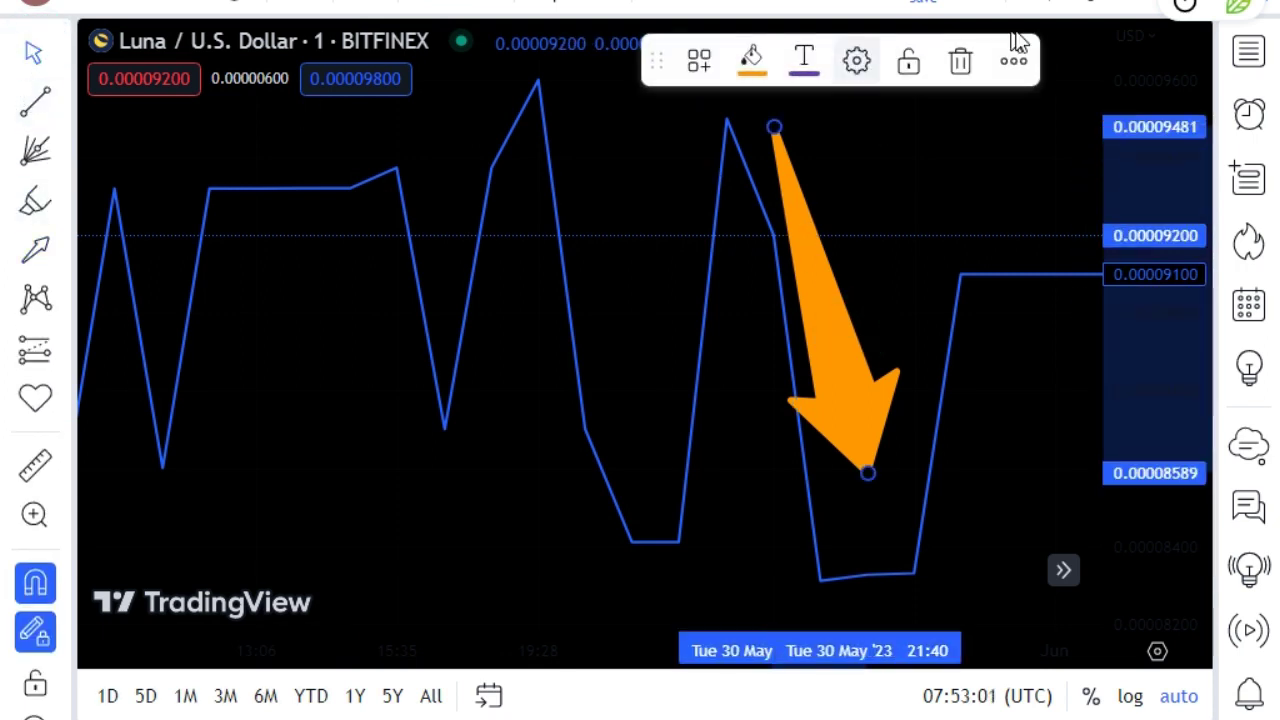
key(Delete)
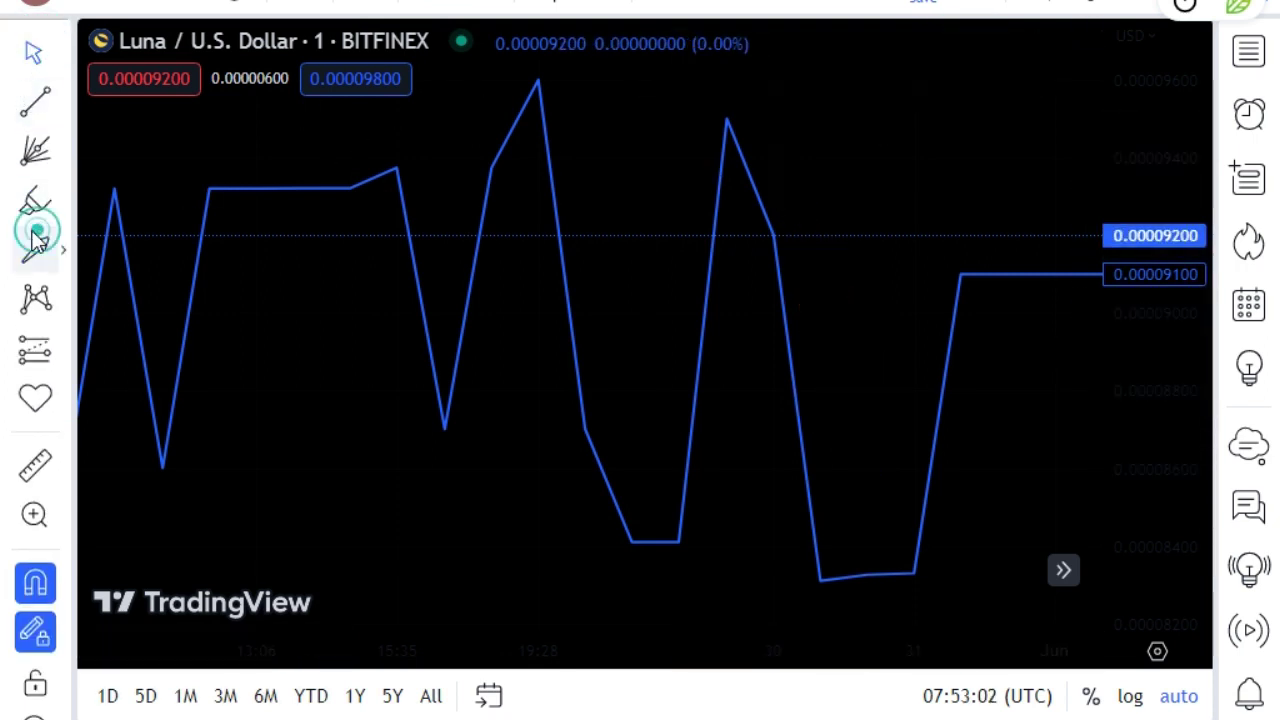
- With the Arrow tool ready, zoom in on the 30–31 May dip
click(35, 245)
scroll(1046, 395, down, 2)
scroll(1052, 440, down, 5)
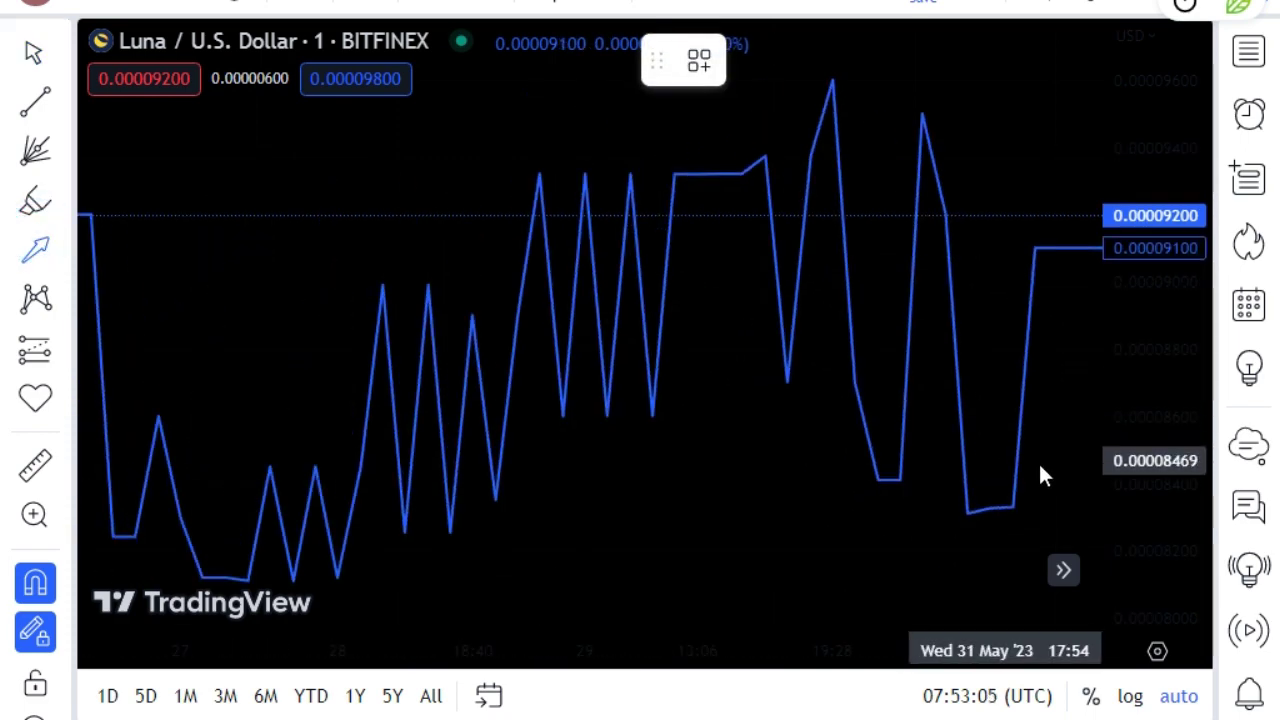
scroll(966, 180, up, 5)
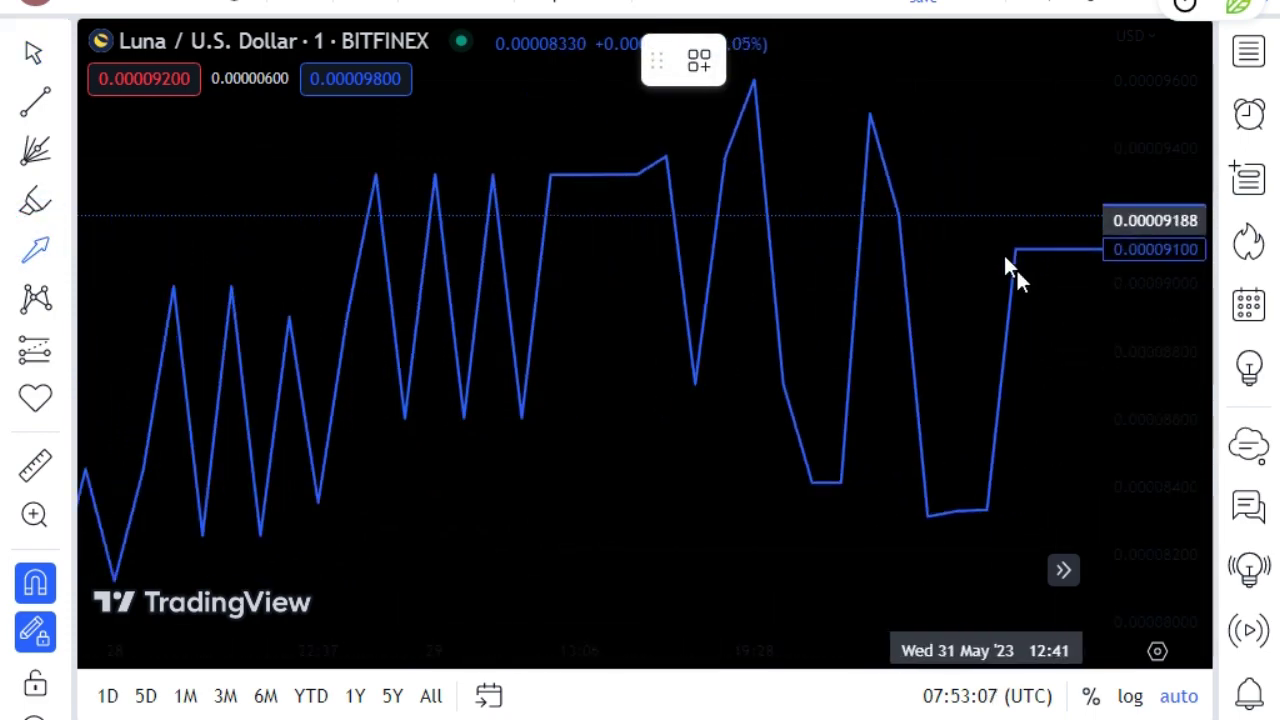
scroll(925, 335, up, 2)
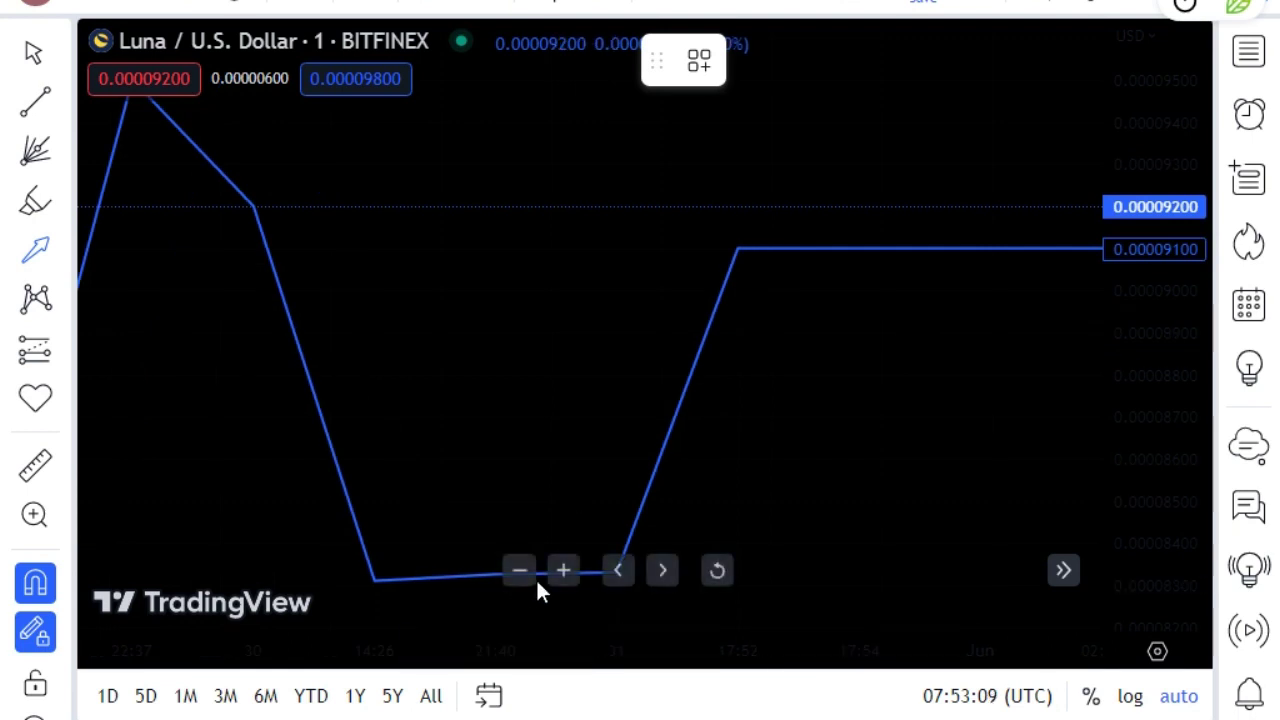
- Draw an orange up arrow from the 31 May low and a down arrow along the 30 May drop
drag(589, 494, 647, 296)
mouse_move(256, 134)
mouse_down()
mouse_move(362, 380)
mouse_move(376, 449)
mouse_up()
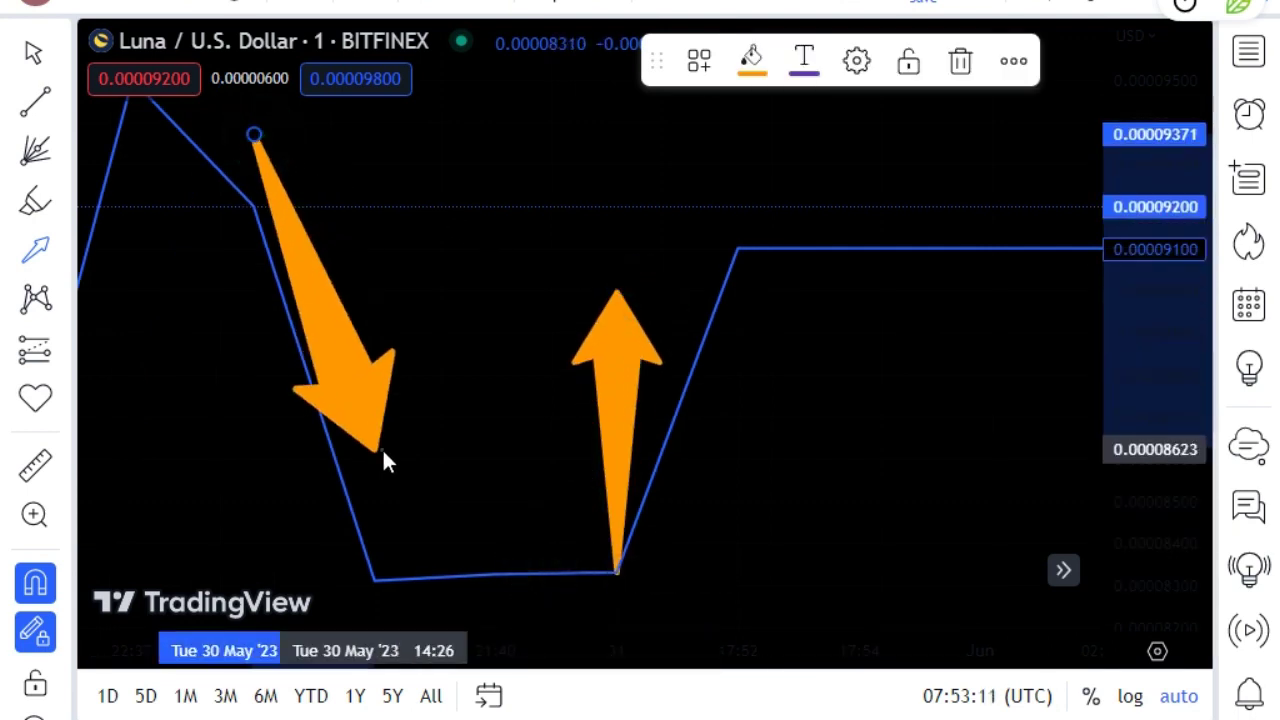
click(35, 100)
- Draw a red trend line along each orange arrow, removing a trial yellow highlight on the down arrow
mouse_move(254, 127)
mouse_down()
mouse_move(350, 428)
mouse_move(375, 447)
mouse_up()
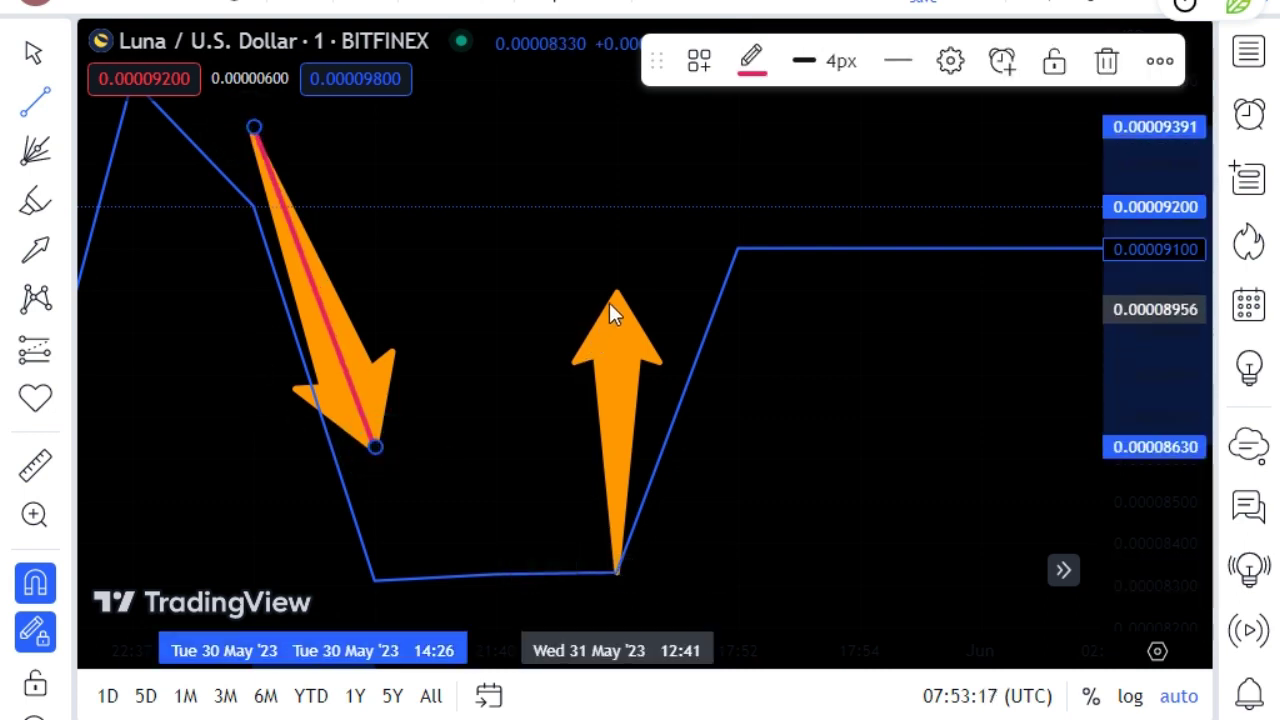
mouse_move(616, 292)
mouse_down()
mouse_move(622, 600)
mouse_move(620, 562)
mouse_up()
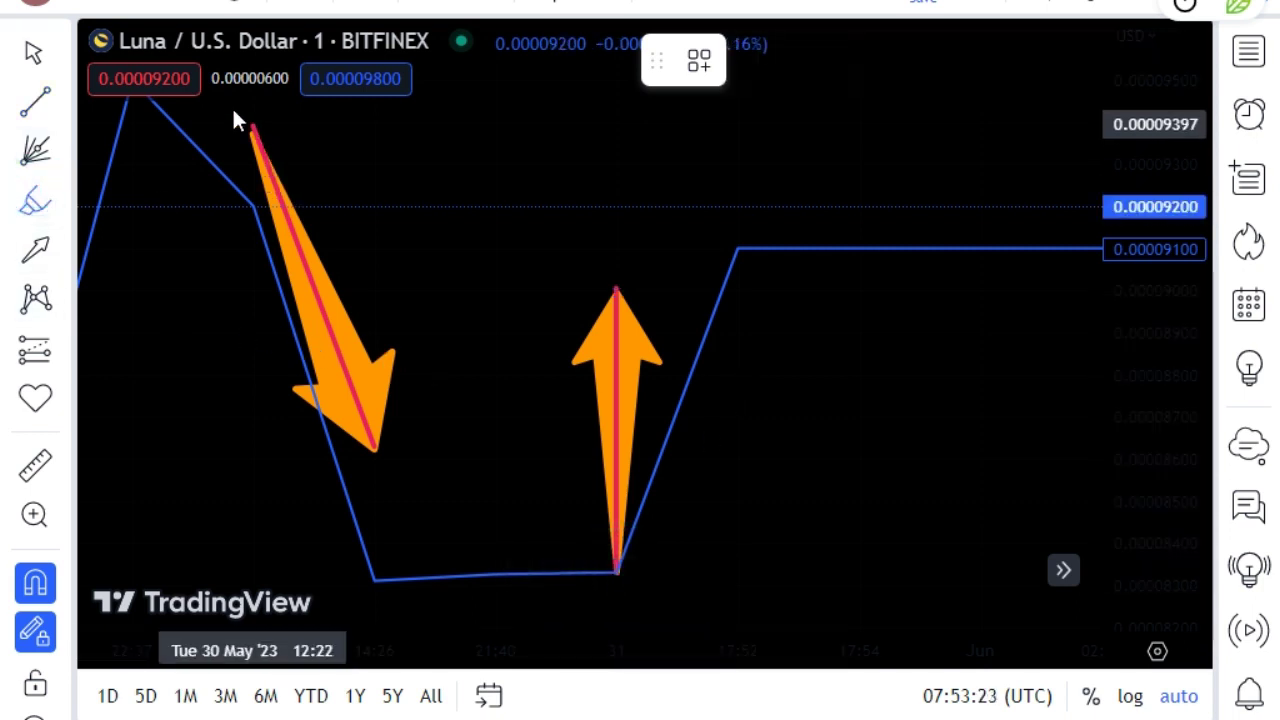
mouse_move(242, 119)
mouse_down()
mouse_move(270, 161)
mouse_move(369, 441)
mouse_up()
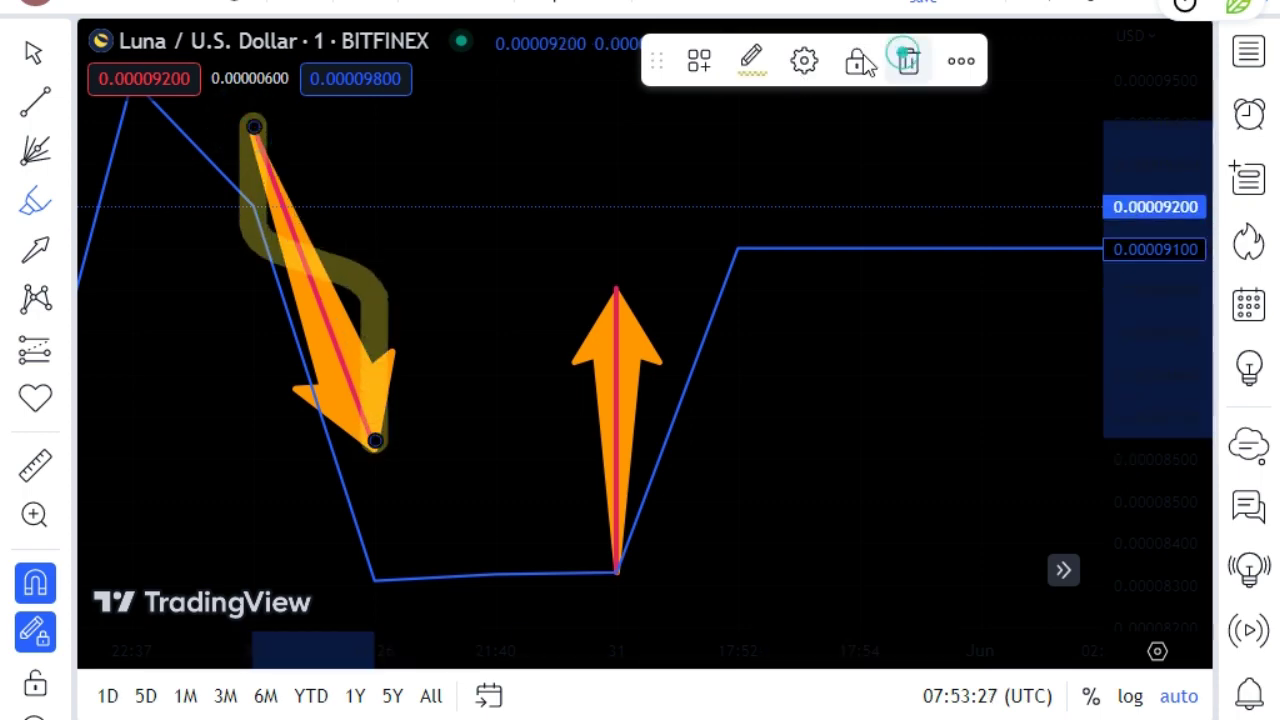
click(906, 60)
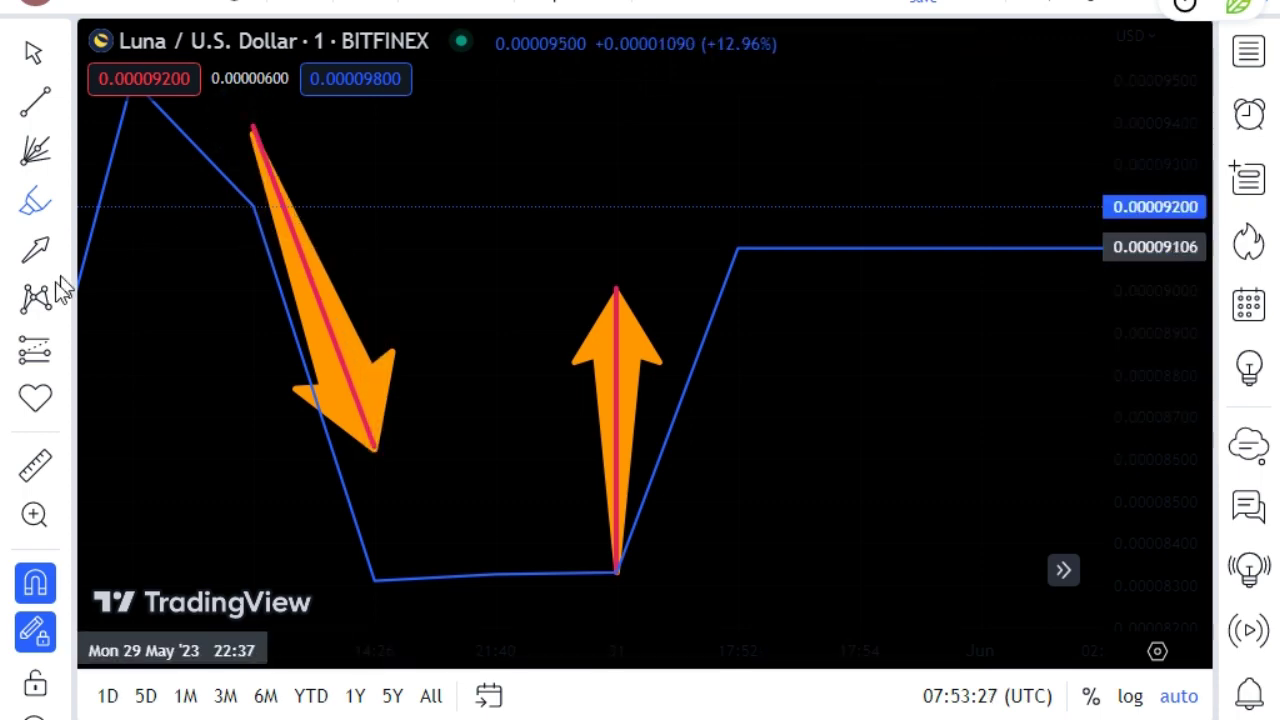
- Place orange circle icons at the tips of the down and up arrows
click(62, 418)
click(157, 694)
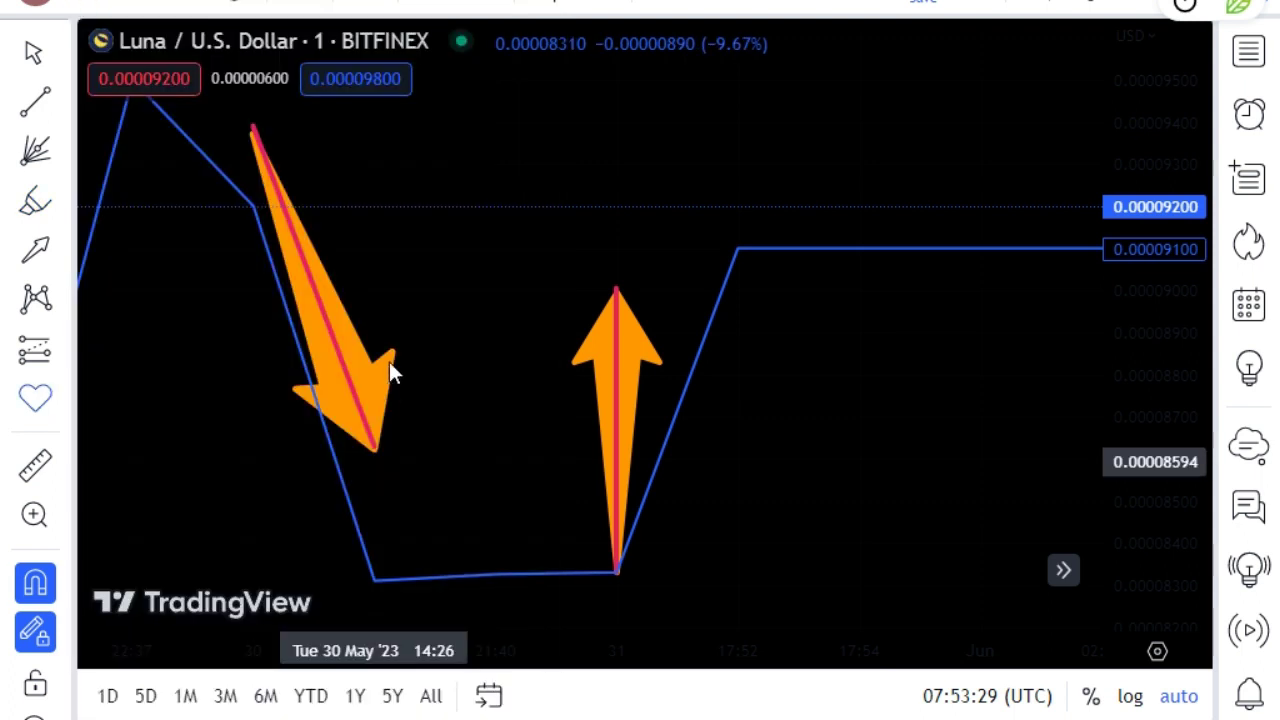
click(372, 449)
click(617, 292)
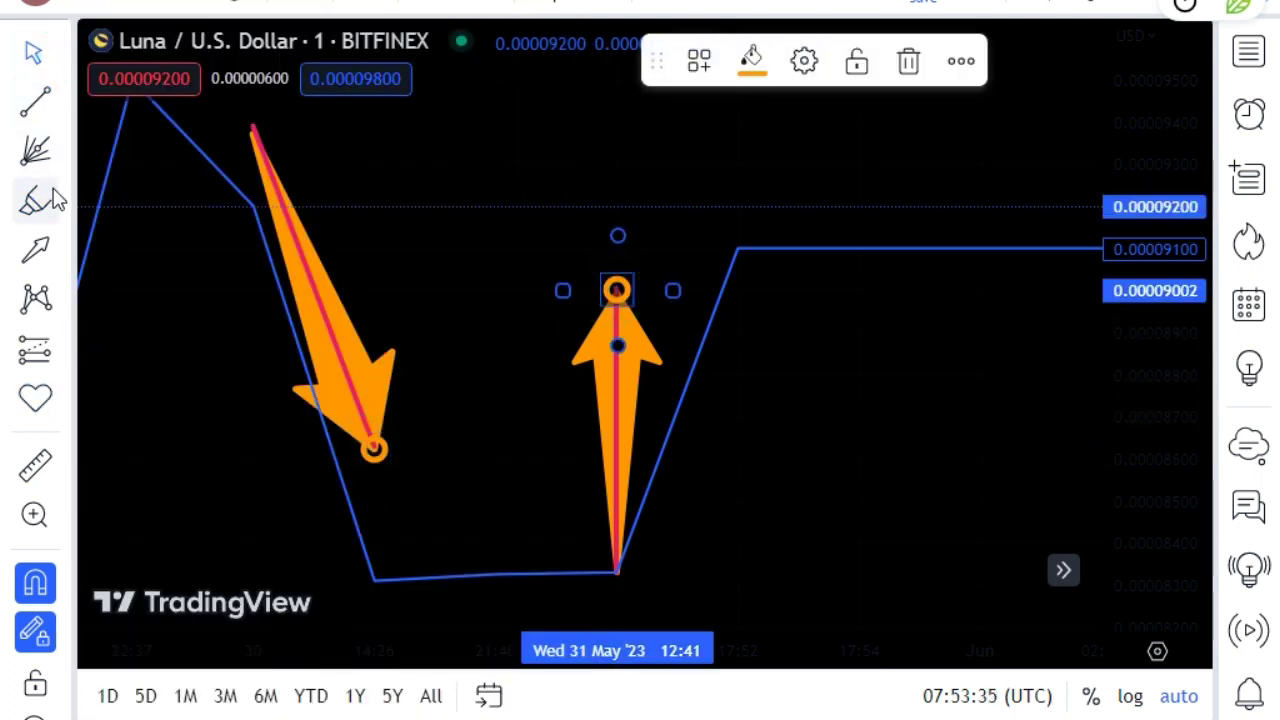
- Add short yellow highlighter strokes atop the down arrow and down the up arrow
drag(252, 128, 254, 180)
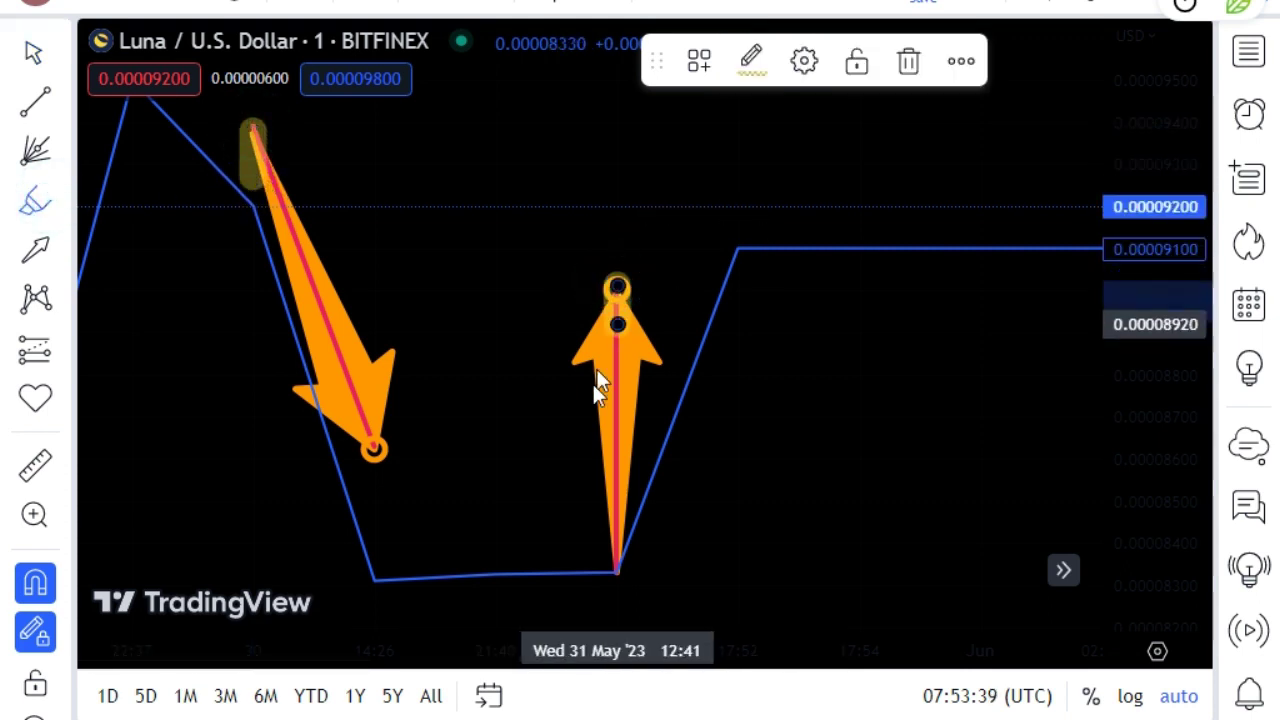
drag(616, 343, 617, 568)
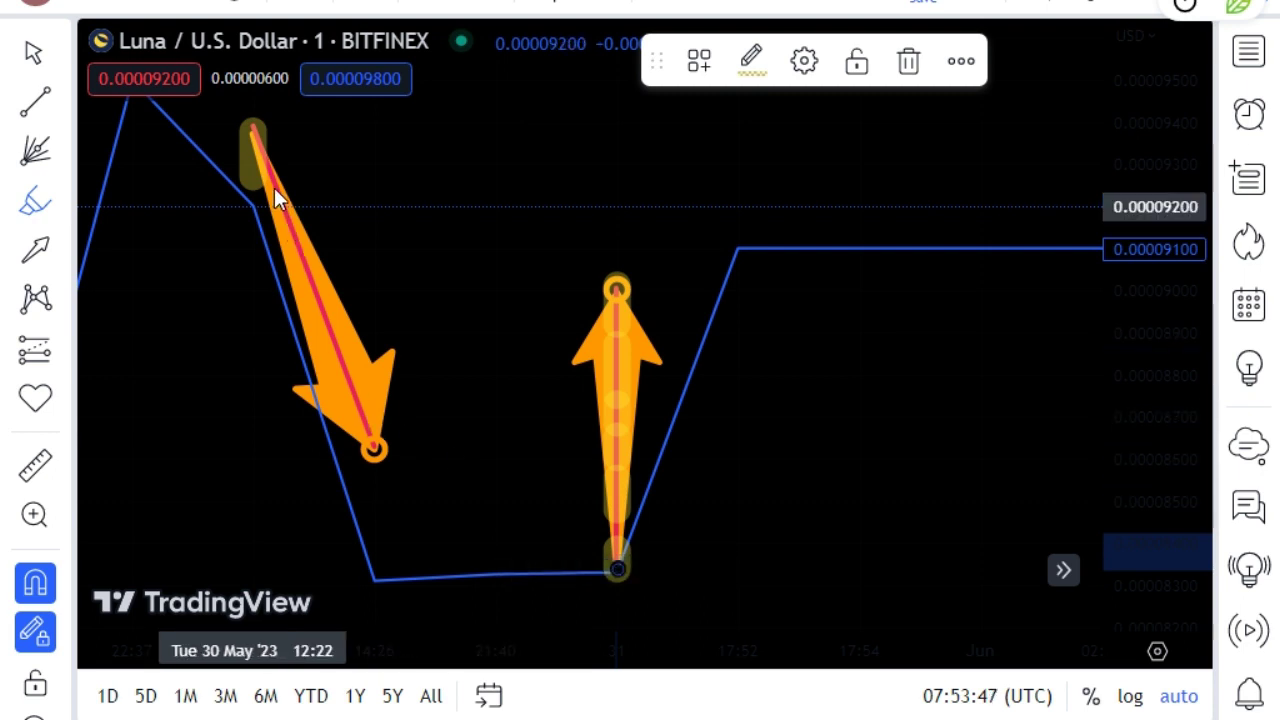
drag(253, 201, 254, 212)
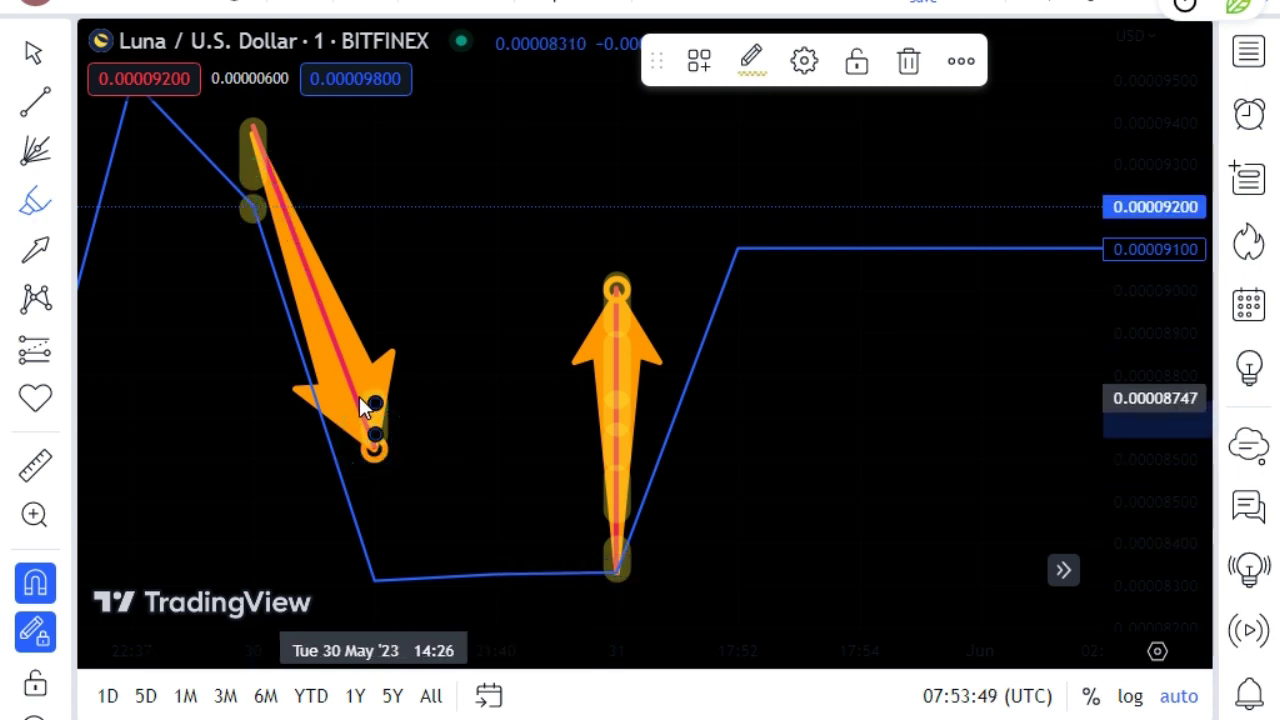
- Remove all 16 drawings from the chart
drag(362, 378, 340, 390)
scroll(72, 548, down, 2)
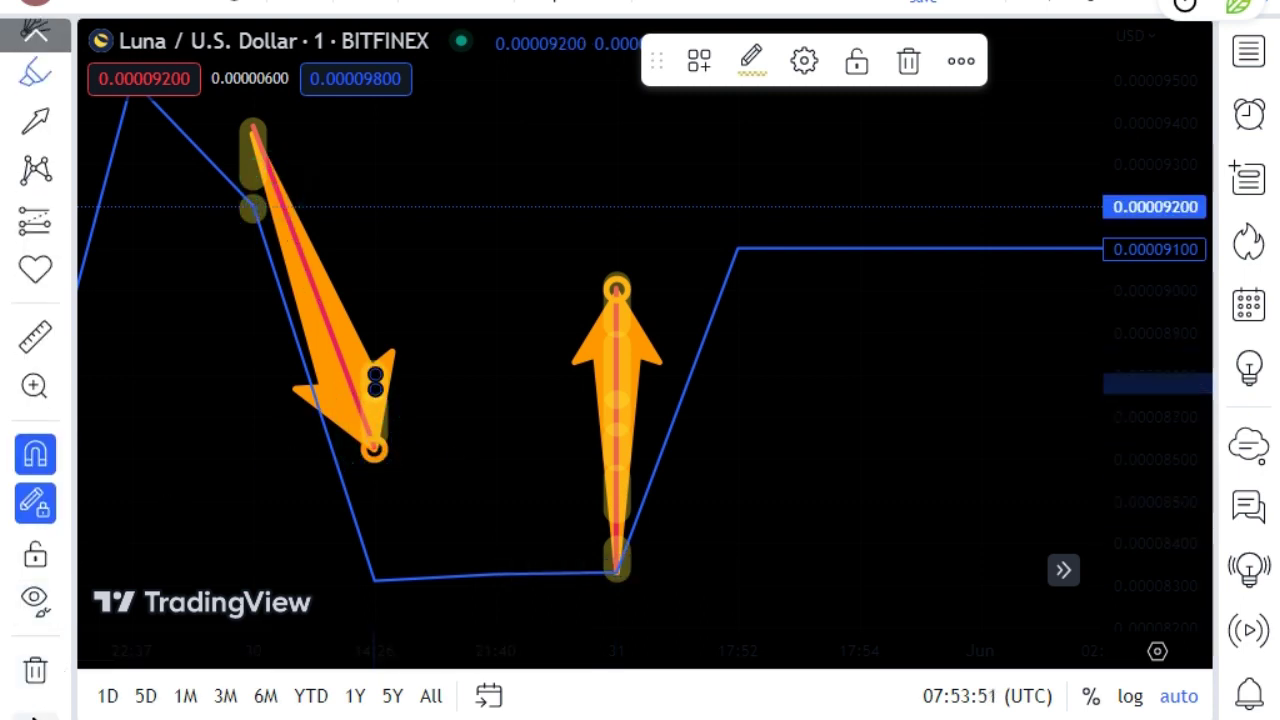
click(59, 676)
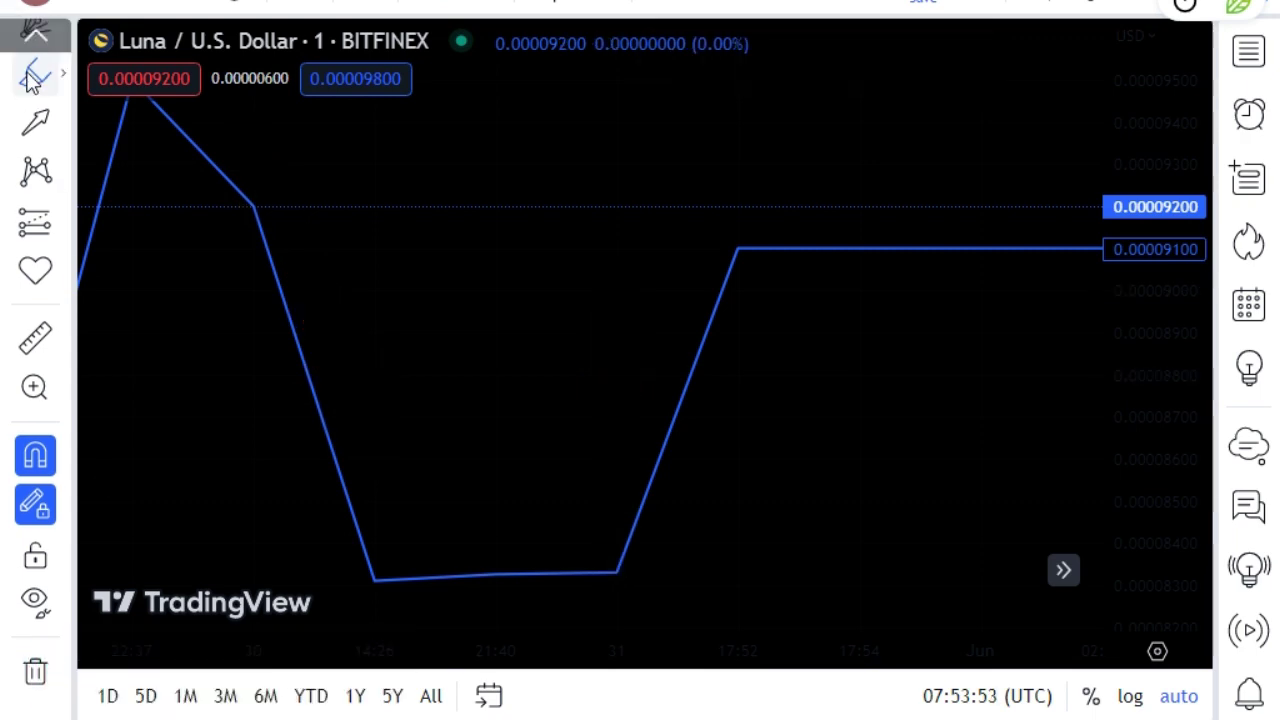
- Pan and zoom the cleared chart to 6–7 June, where price climbs to about 0.00010990
drag(787, 293, 314, 280)
scroll(400, 430, down, 8)
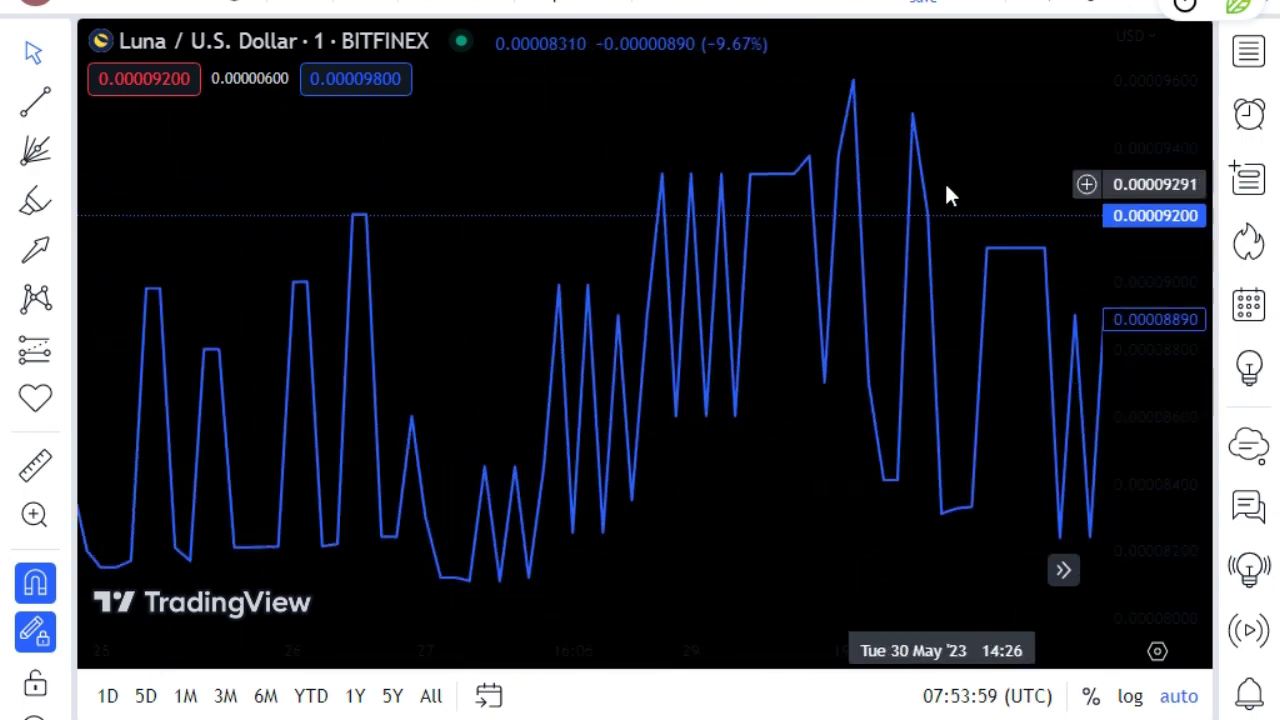
drag(931, 206, 137, 206)
scroll(686, 440, up, 5)
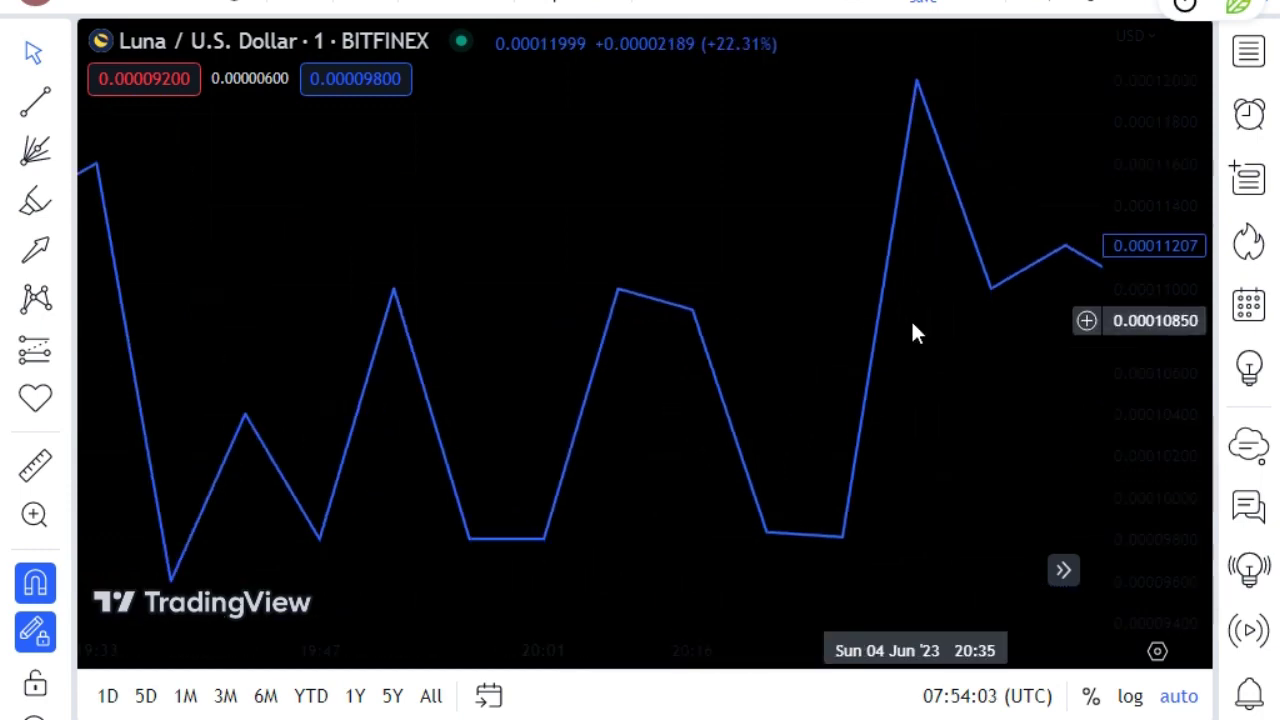
mouse_move(580, 355)
mouse_down()
mouse_move(209, 394)
mouse_move(250, 375)
mouse_up()
scroll(250, 375, down, 8)
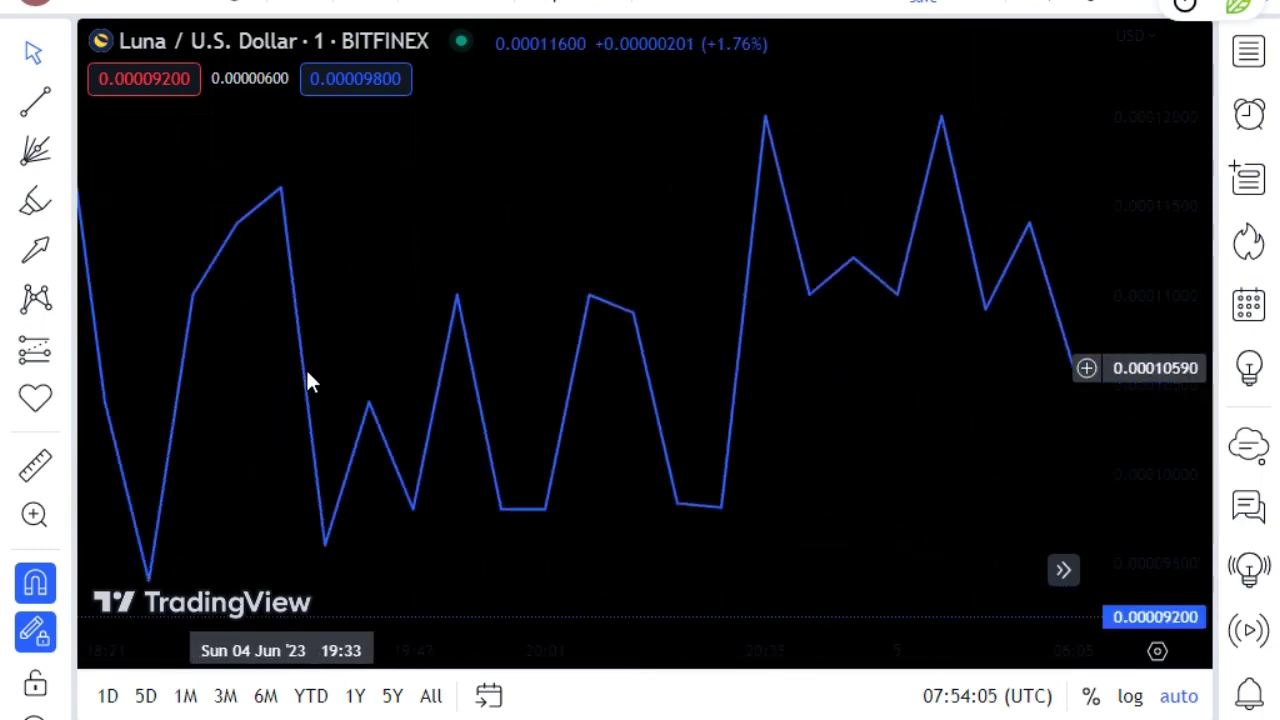
scroll(460, 335, down, 2)
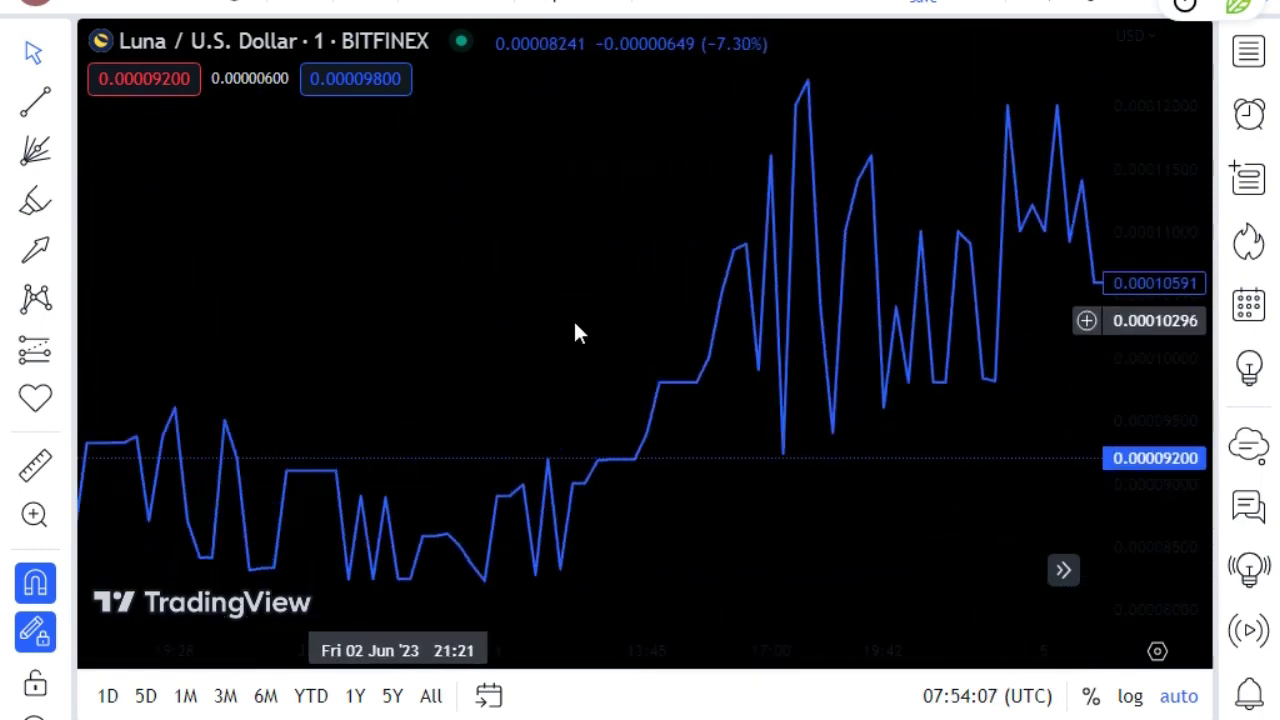
mouse_move(789, 314)
mouse_down()
mouse_move(91, 443)
mouse_move(5, 415)
mouse_up()
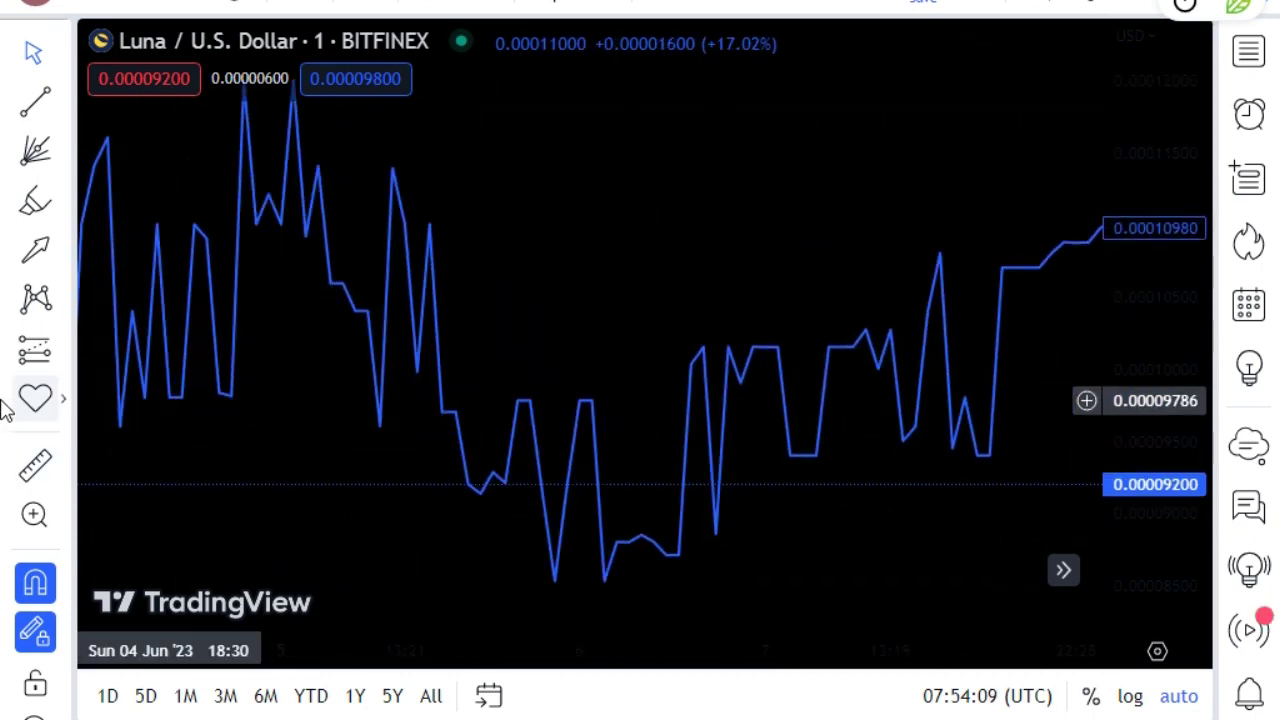
scroll(98, 395, up, 5)
scroll(117, 385, up, 4)
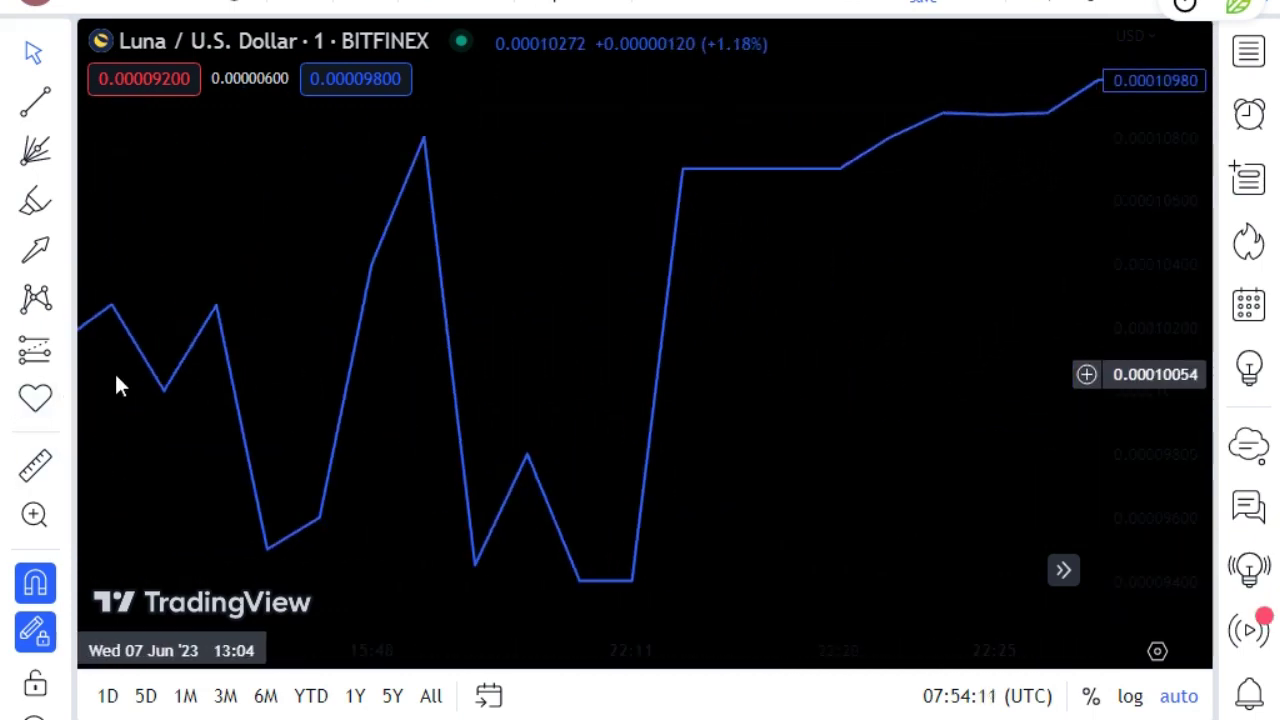
scroll(116, 366, up, 5)
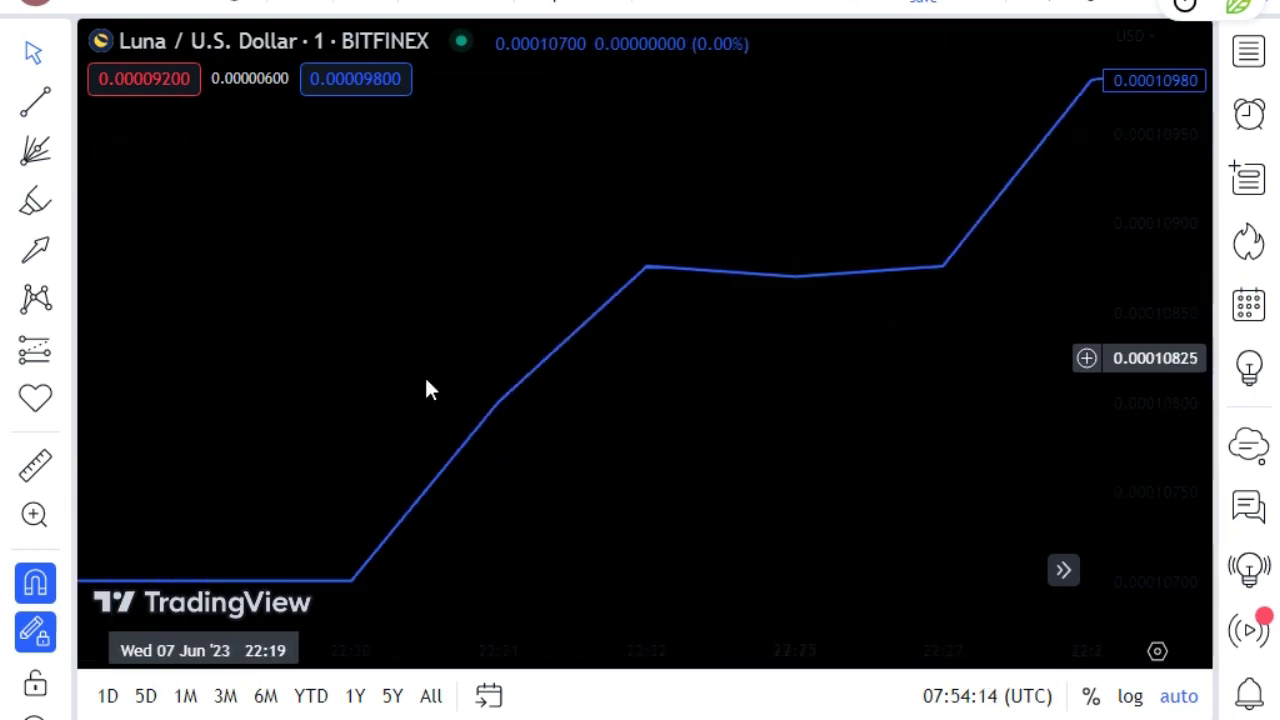
drag(727, 340, 414, 371)
scroll(466, 311, down, 5)
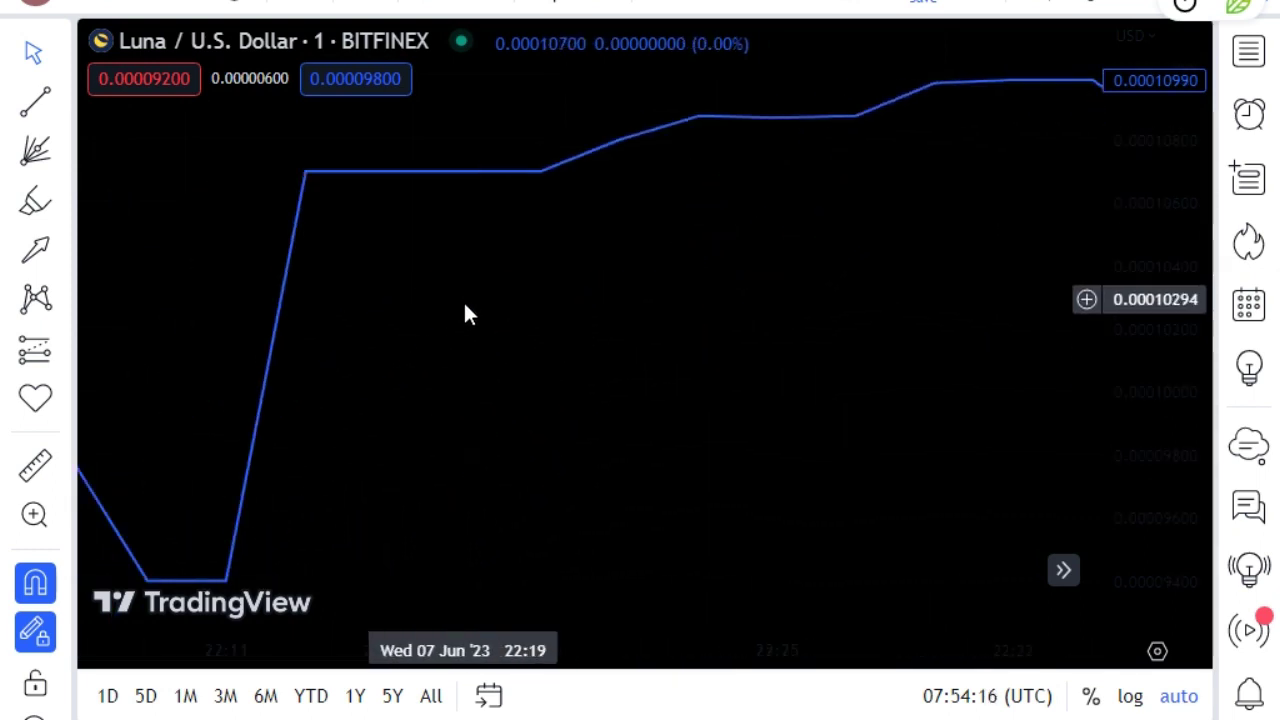
scroll(466, 312, down, 3)
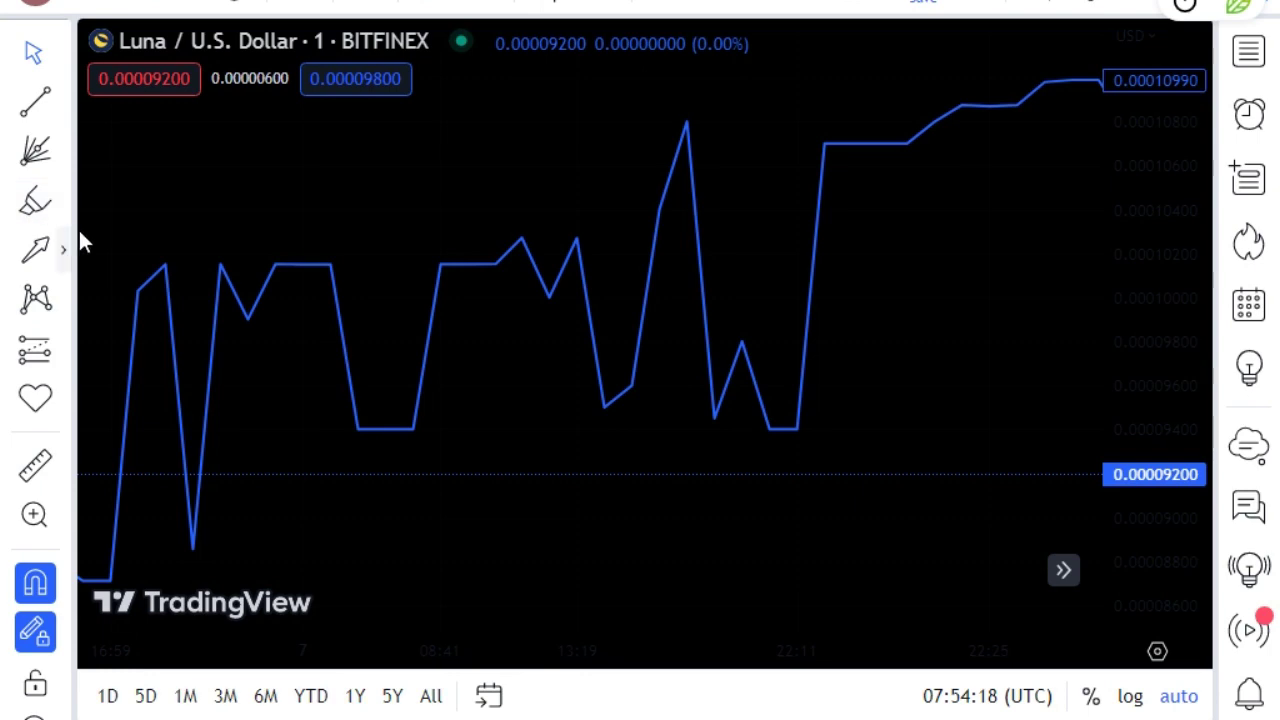
click(35, 150)
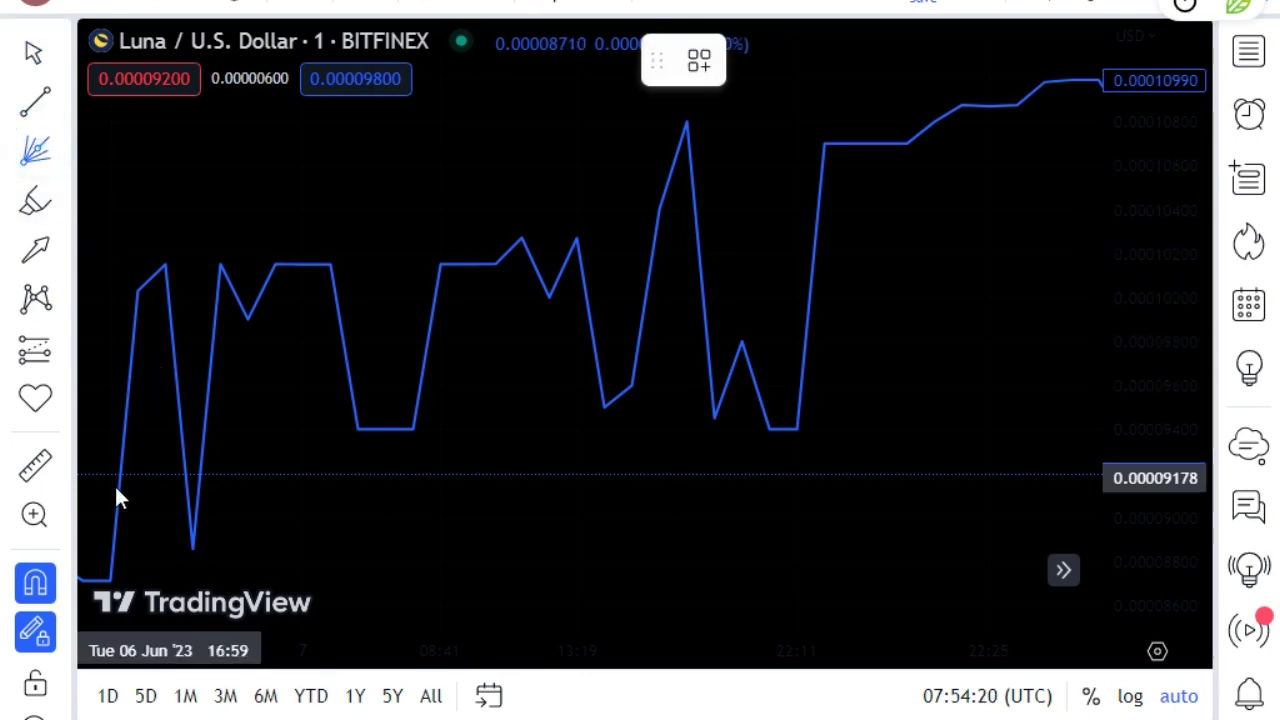
- Anchor a Gann fan at the 6 June low of about 0.00008710, then choose the Brush tool
click(95, 556)
click(329, 375)
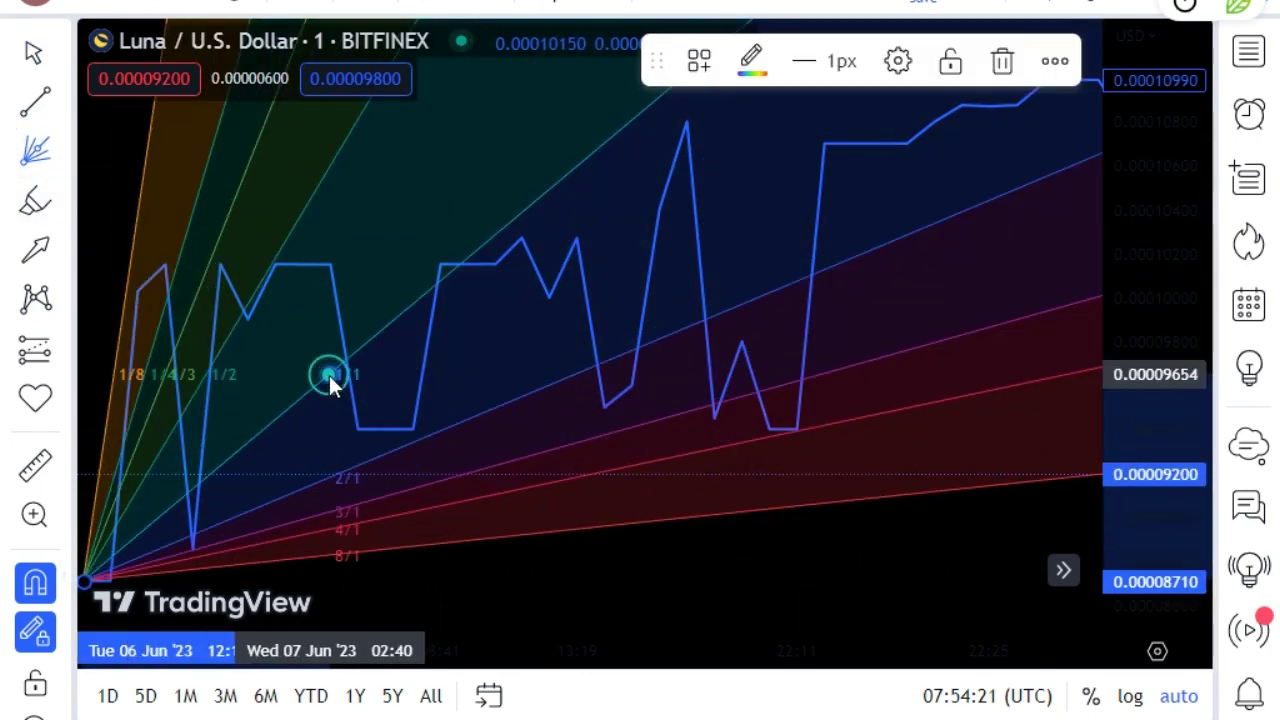
click(66, 207)
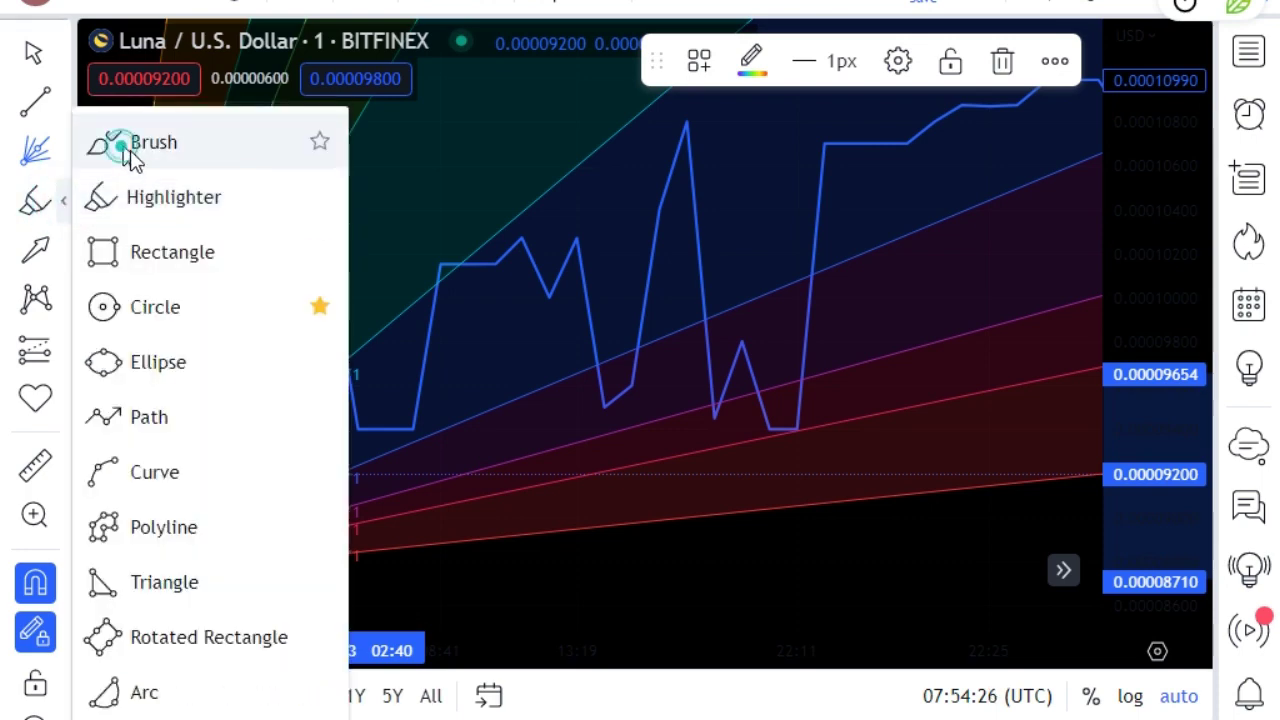
click(118, 148)
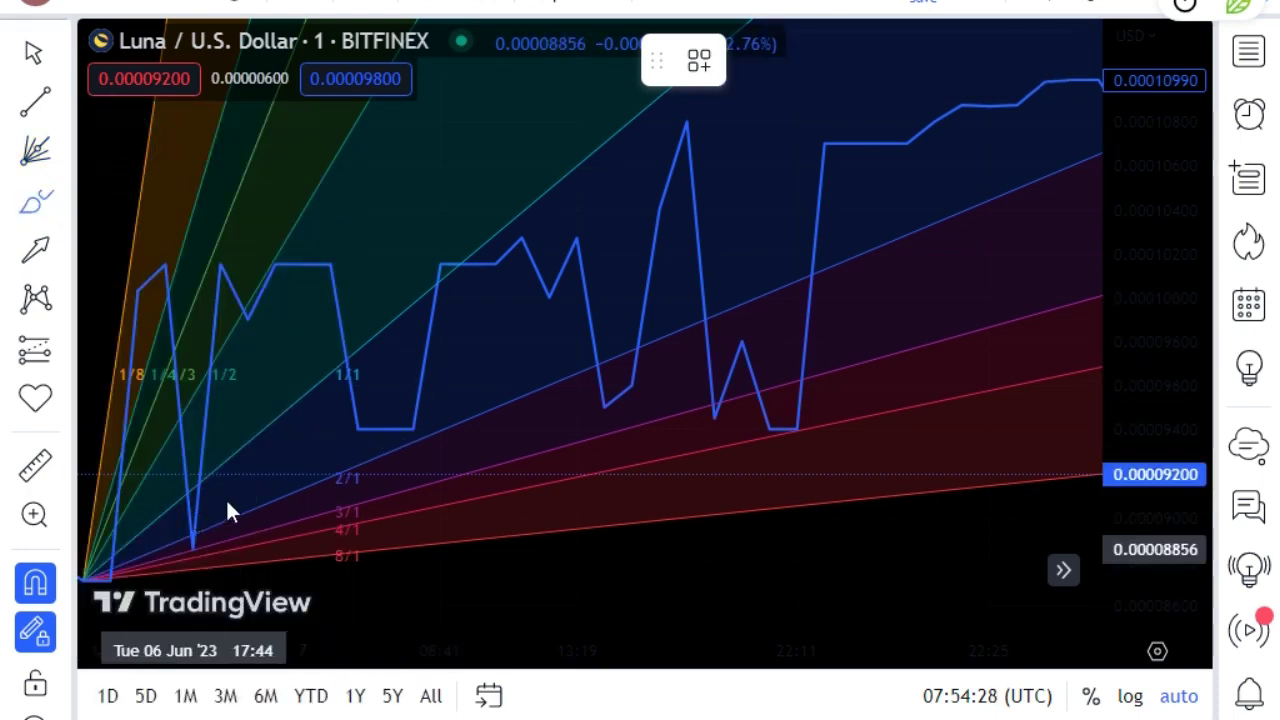
- Circle the 6 June dip, the flat bottom, the tallest peak and the 22:11 low in yellow
drag(226, 500, 141, 566)
drag(246, 540, 210, 492)
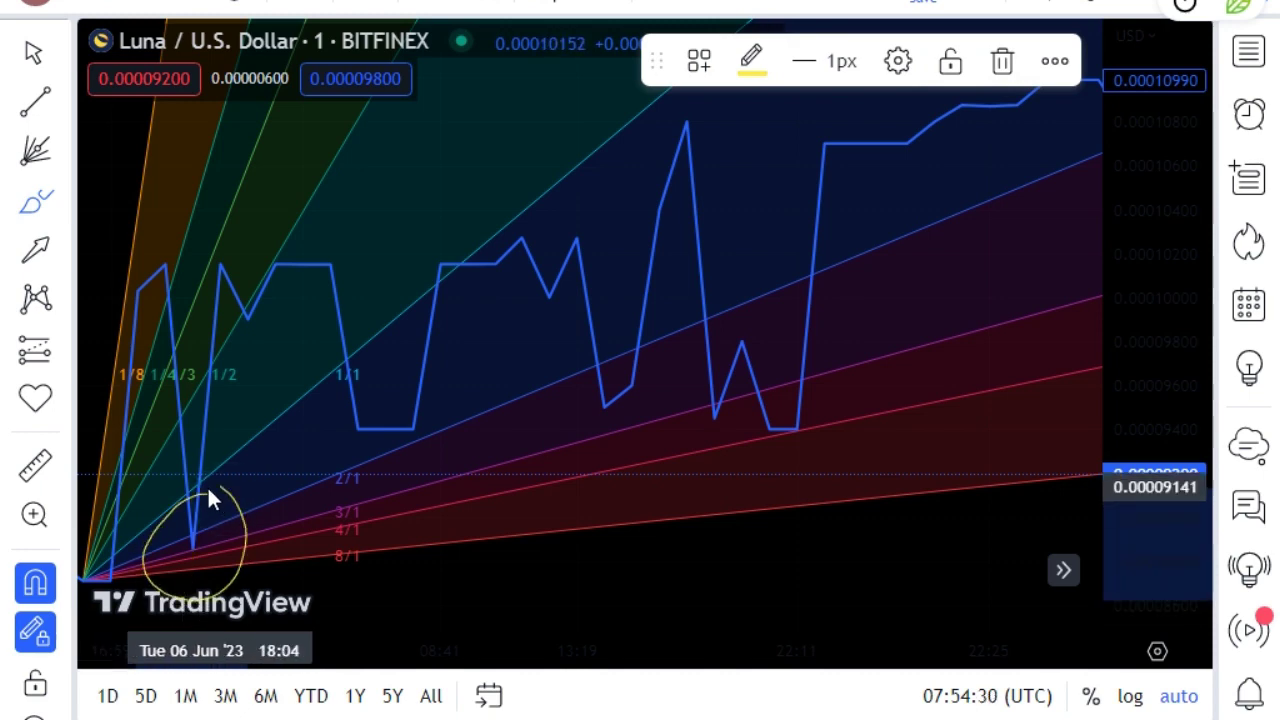
mouse_move(434, 365)
mouse_down()
mouse_move(380, 383)
mouse_move(359, 430)
mouse_up()
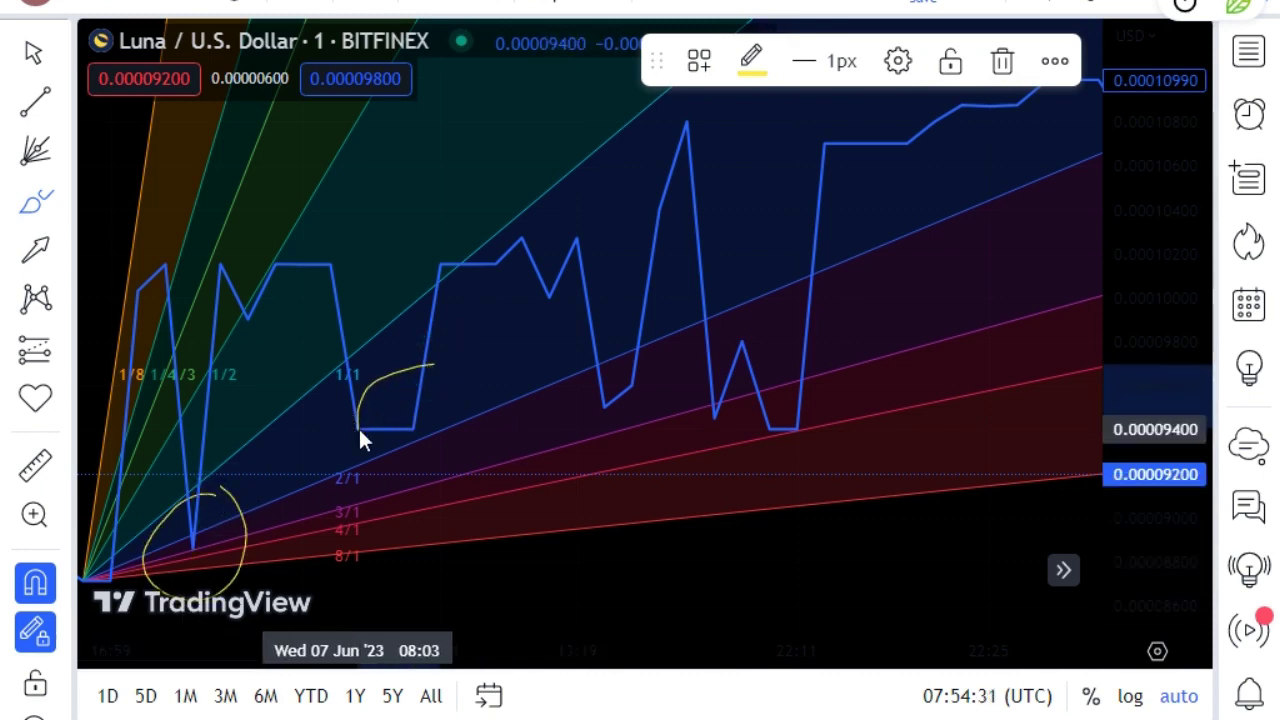
drag(432, 460, 457, 368)
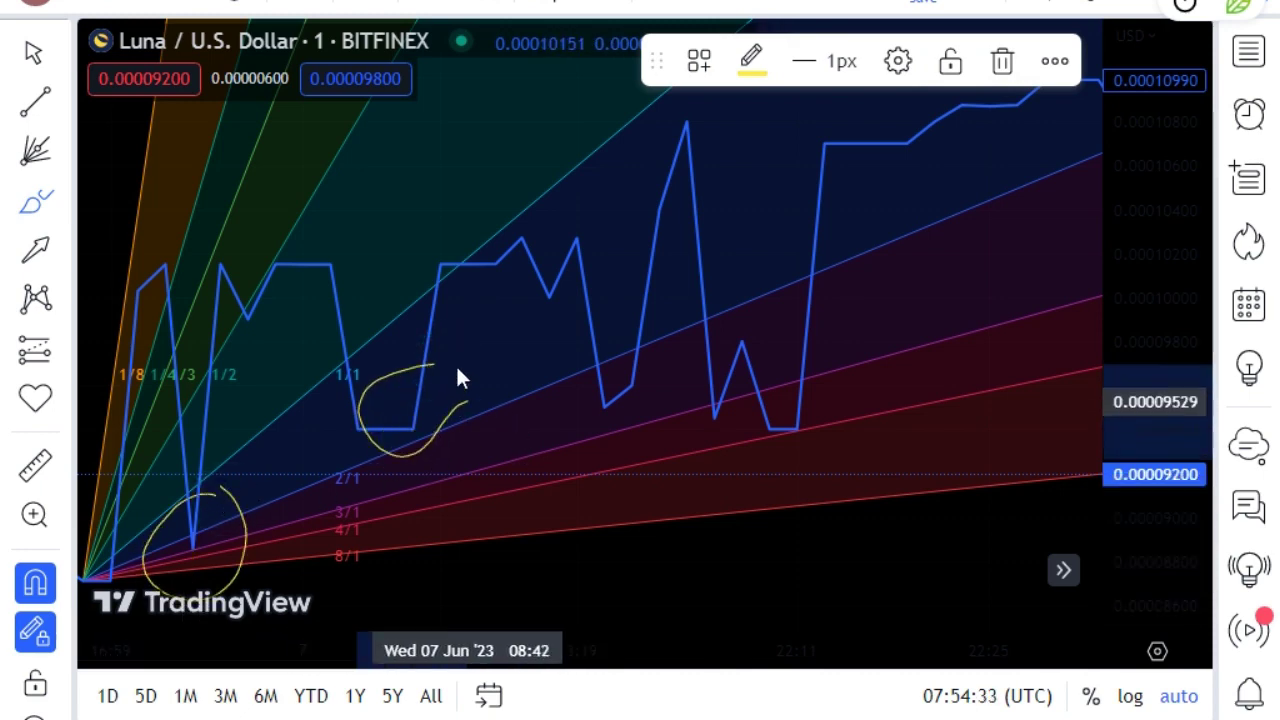
click(734, 156)
mouse_move(617, 103)
mouse_down()
mouse_move(717, 103)
mouse_move(740, 157)
mouse_move(708, 152)
mouse_up()
mouse_move(744, 415)
mouse_down()
mouse_move(760, 390)
mouse_move(825, 355)
mouse_move(824, 443)
mouse_move(745, 395)
mouse_up()
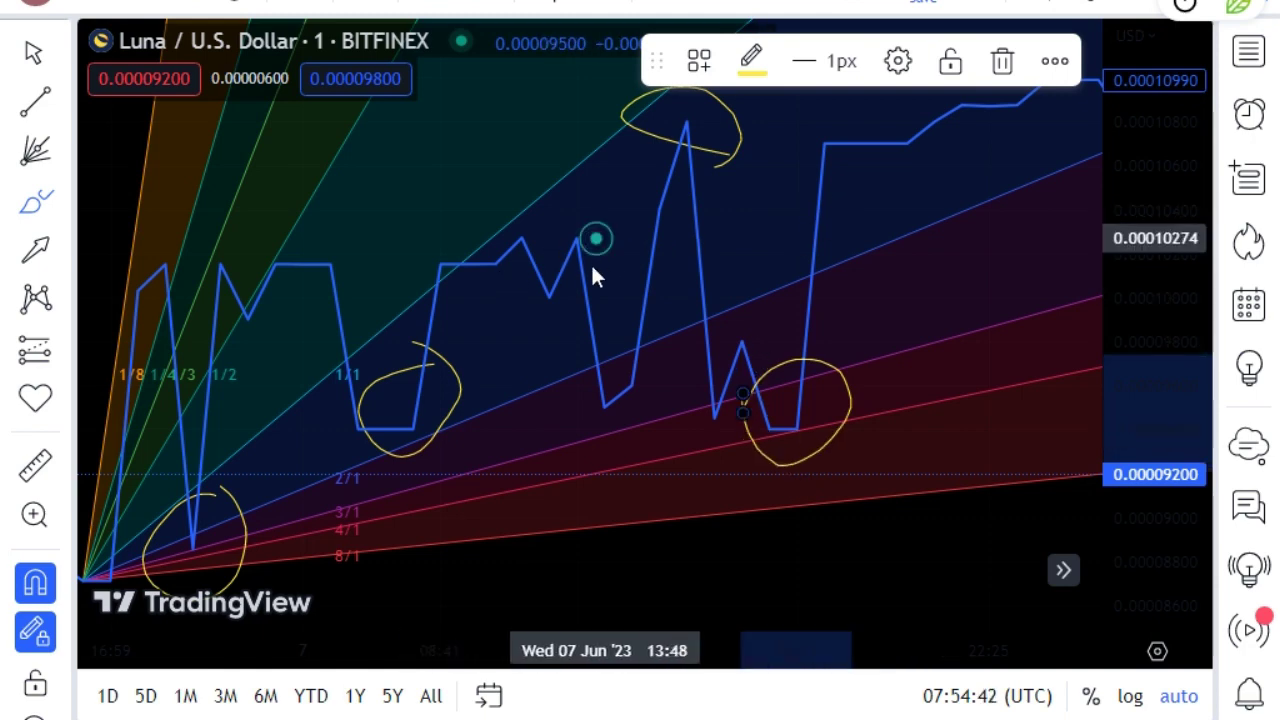
- Circle the mid-chart double top, the early 6 June peak and the top step in yellow
mouse_move(603, 245)
mouse_down()
mouse_move(517, 265)
mouse_move(495, 245)
mouse_move(603, 243)
mouse_up()
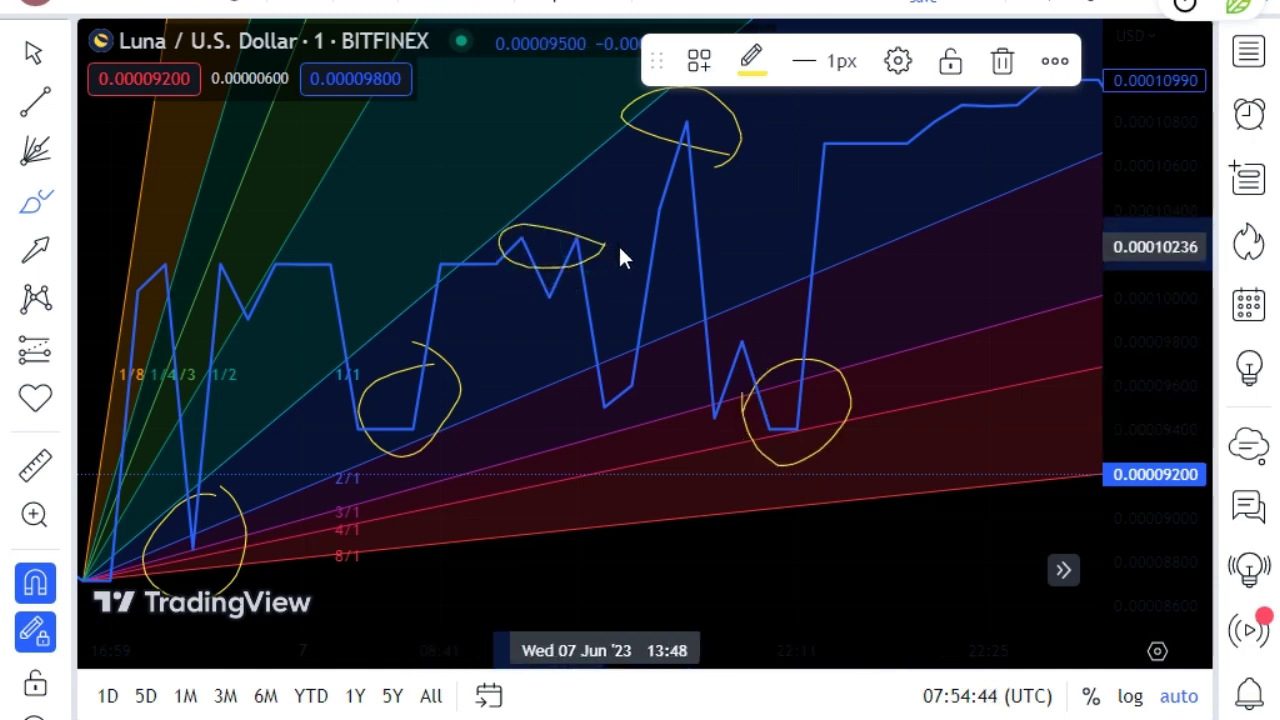
mouse_move(268, 268)
mouse_down()
mouse_move(252, 227)
mouse_move(280, 272)
mouse_move(275, 300)
mouse_up()
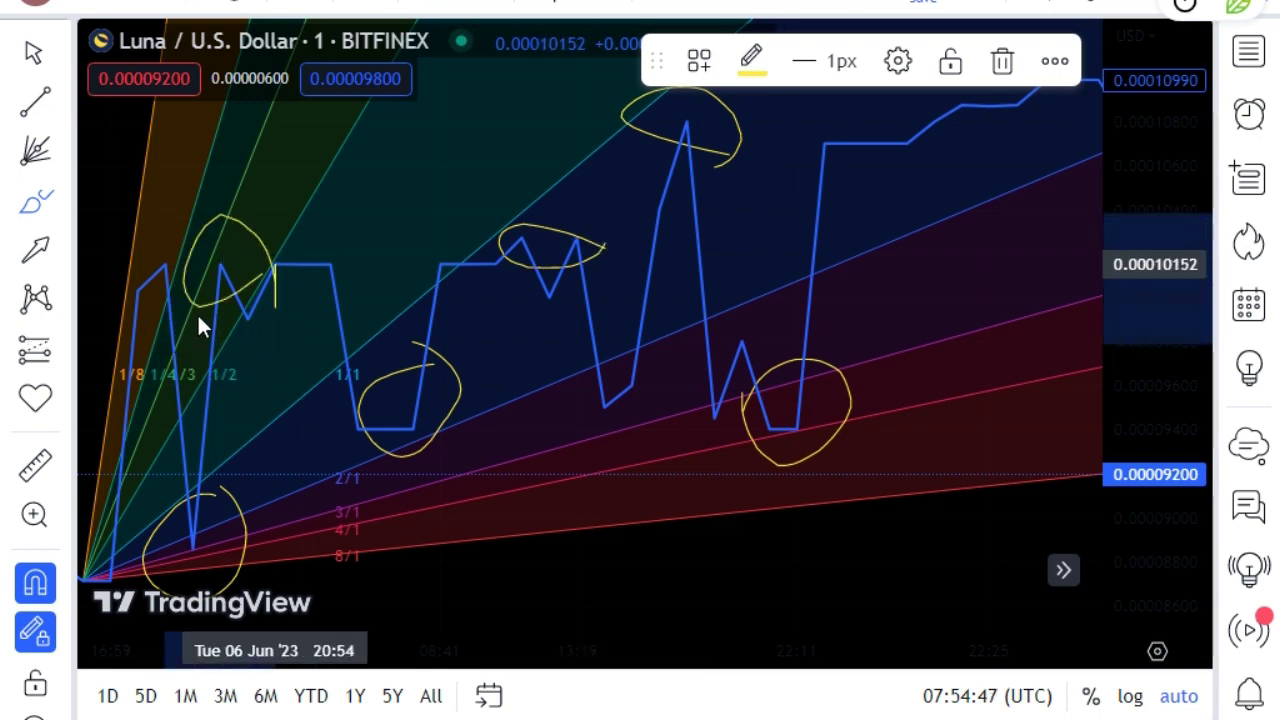
drag(197, 314, 200, 302)
drag(962, 105, 981, 109)
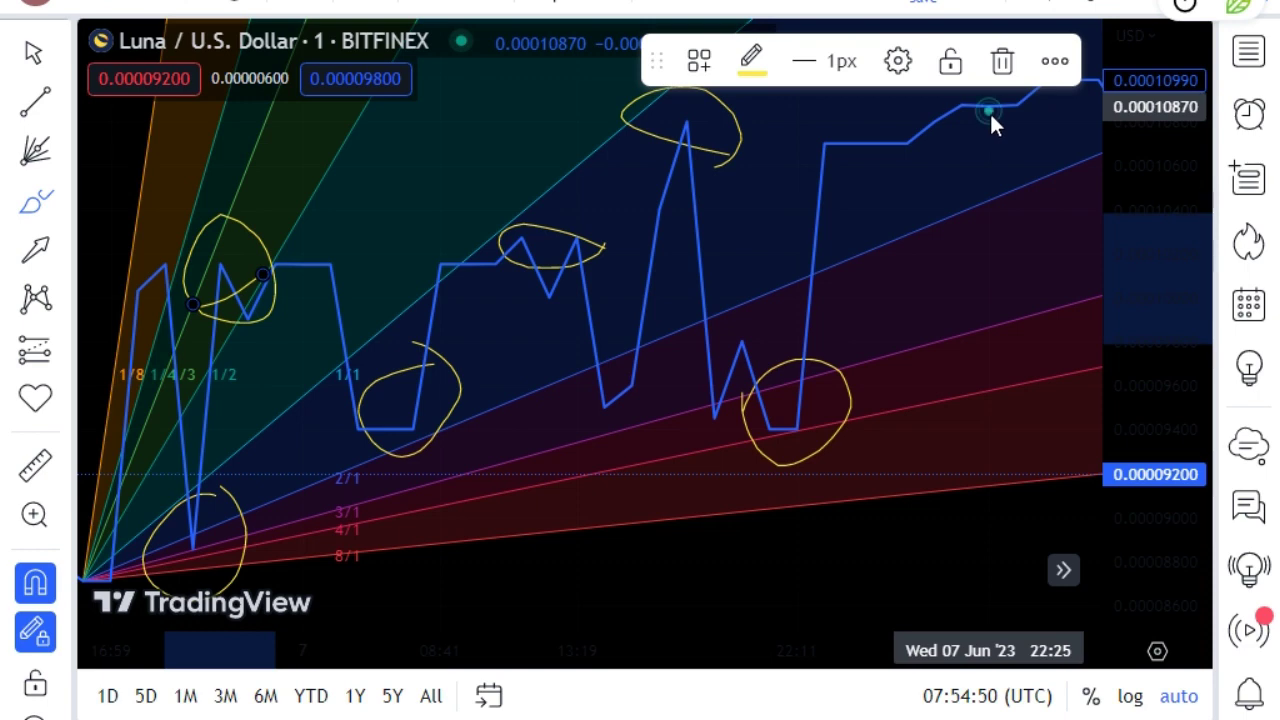
drag(953, 168, 893, 121)
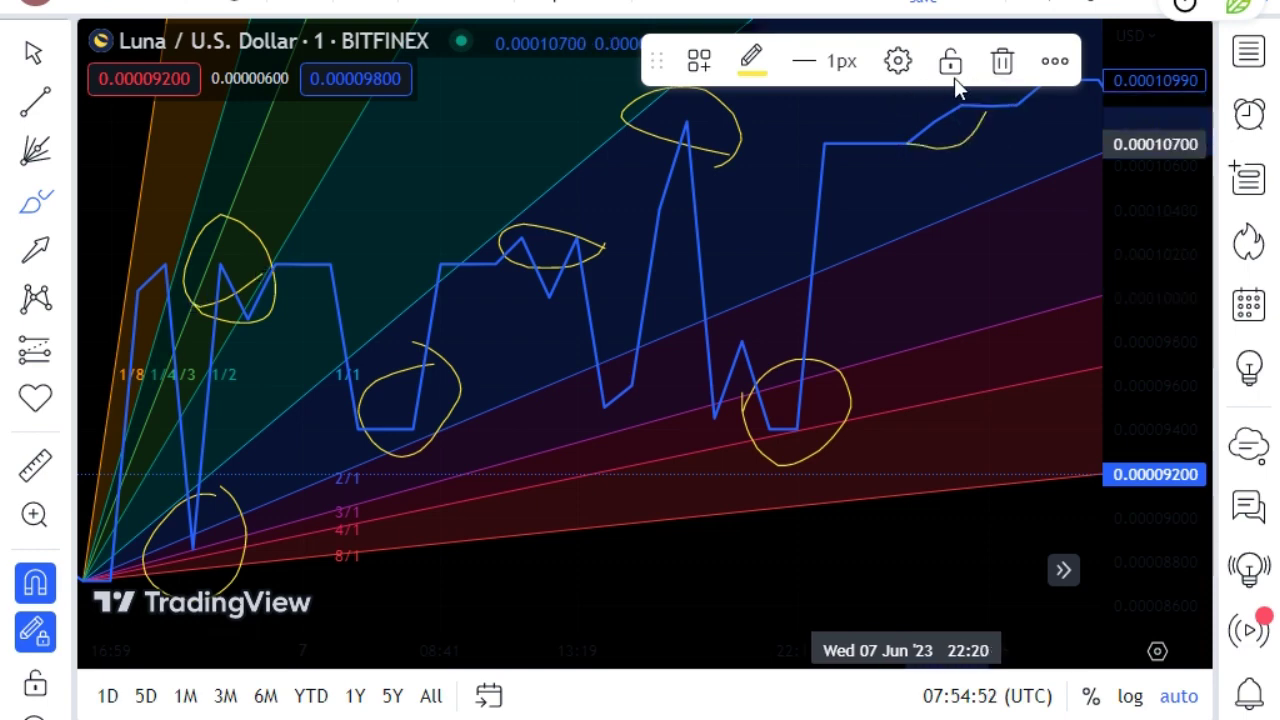
mouse_move(995, 123)
mouse_down()
mouse_move(977, 109)
mouse_move(890, 138)
mouse_up()
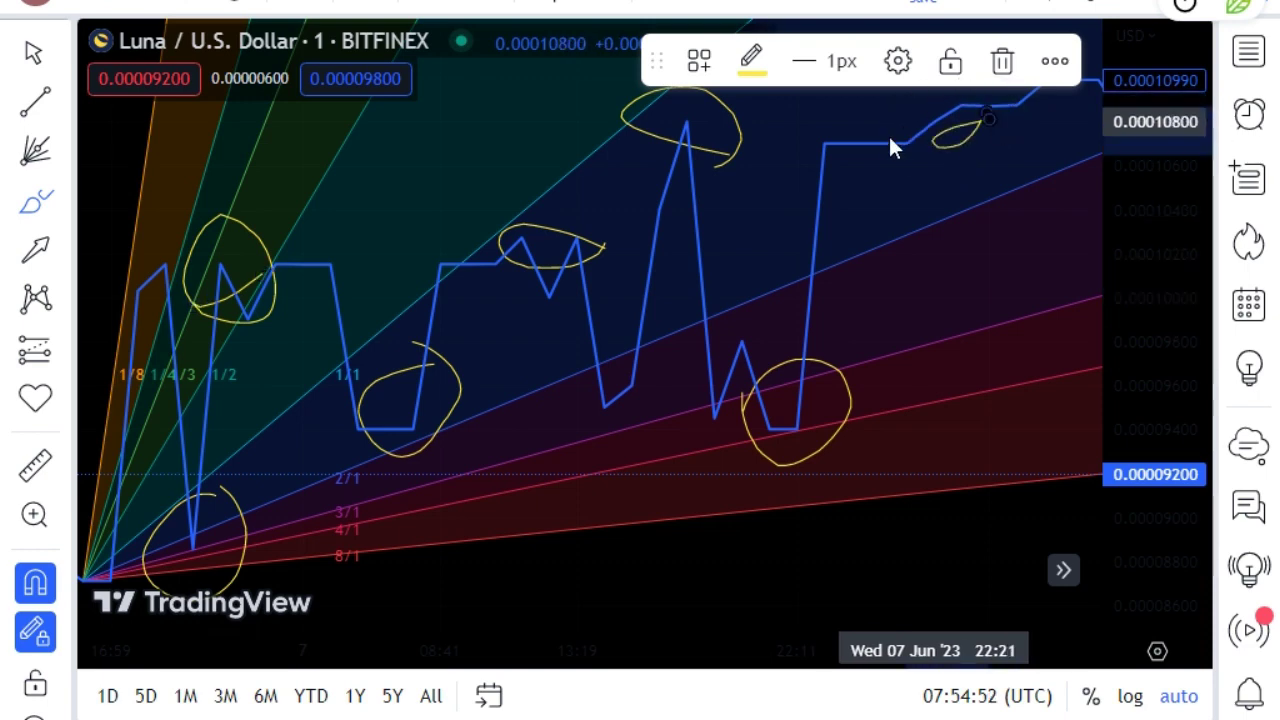
- Place an orange circle icon on the 6 June dip
click(57, 400)
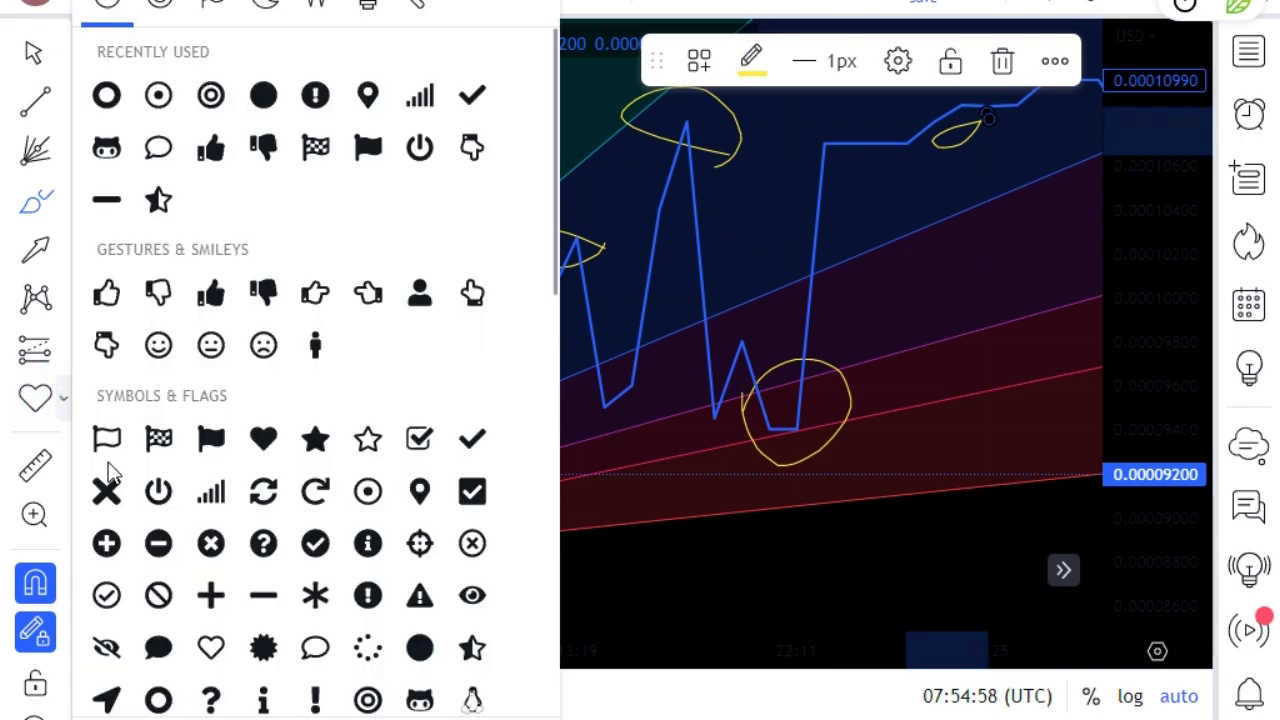
click(157, 95)
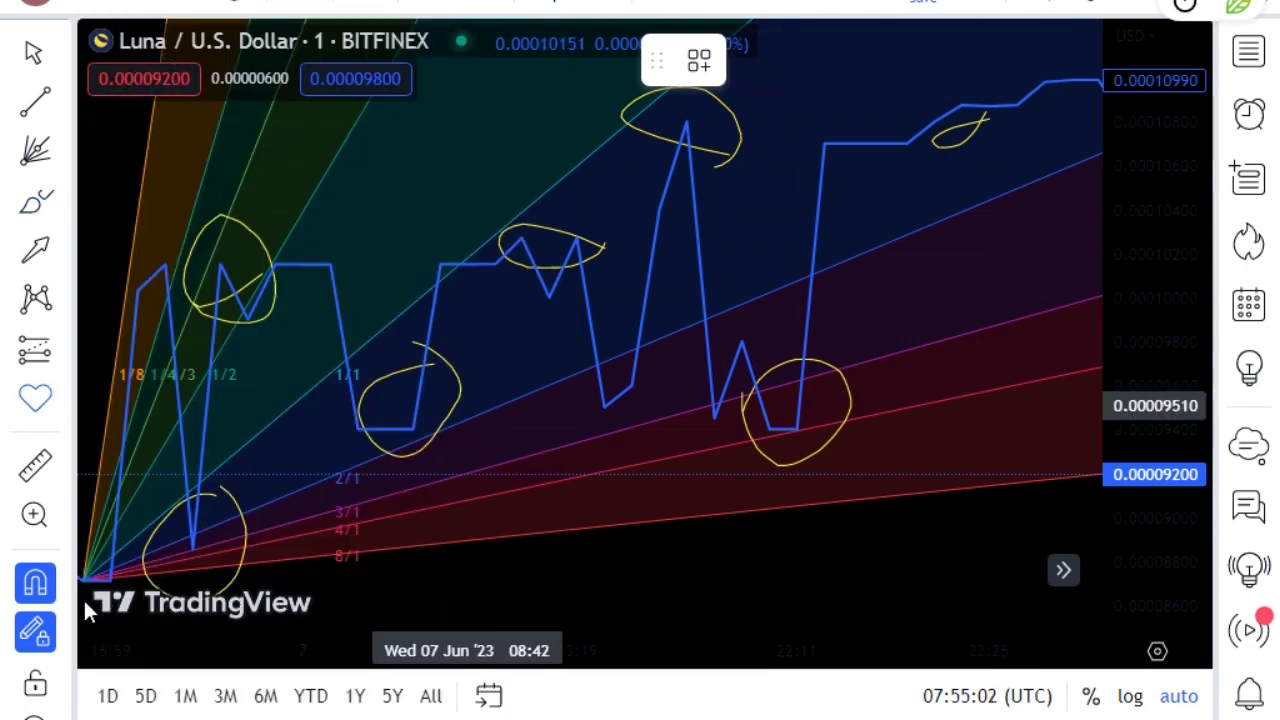
click(192, 548)
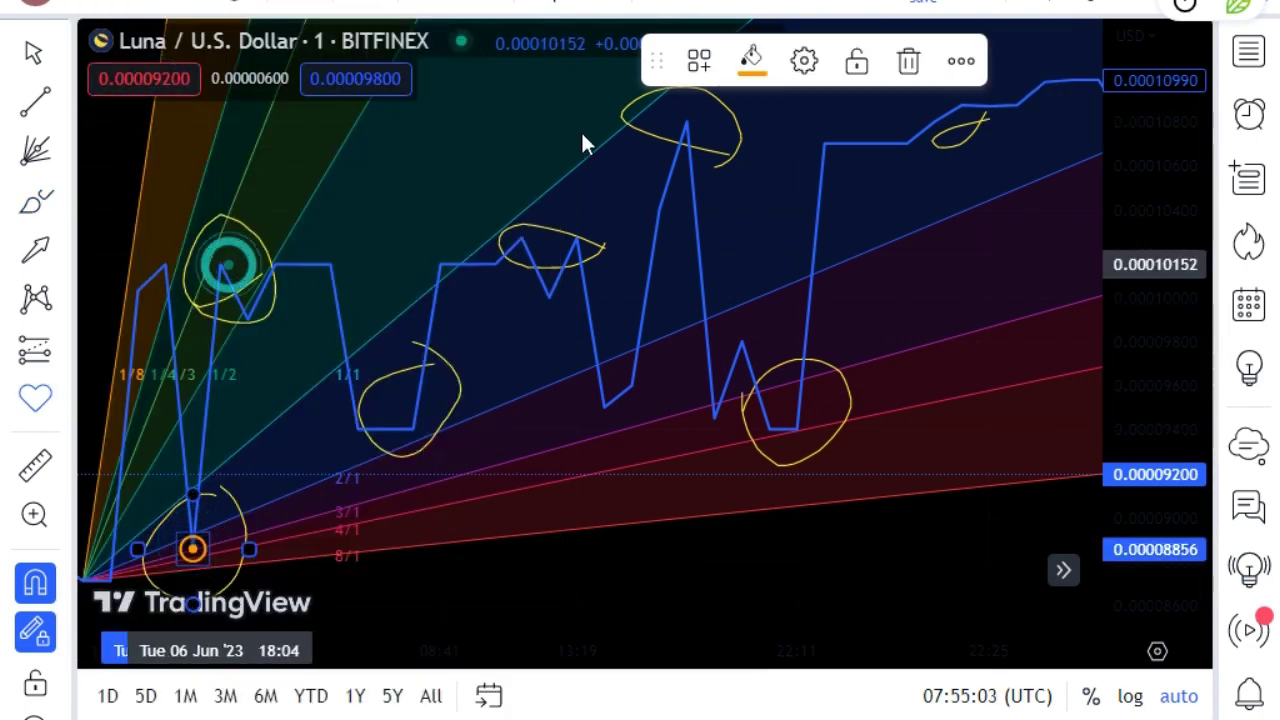
- Place yellow circle icons on the early peak, flat bottom, mid-chart dip, 22:11 low and top step
click(750, 62)
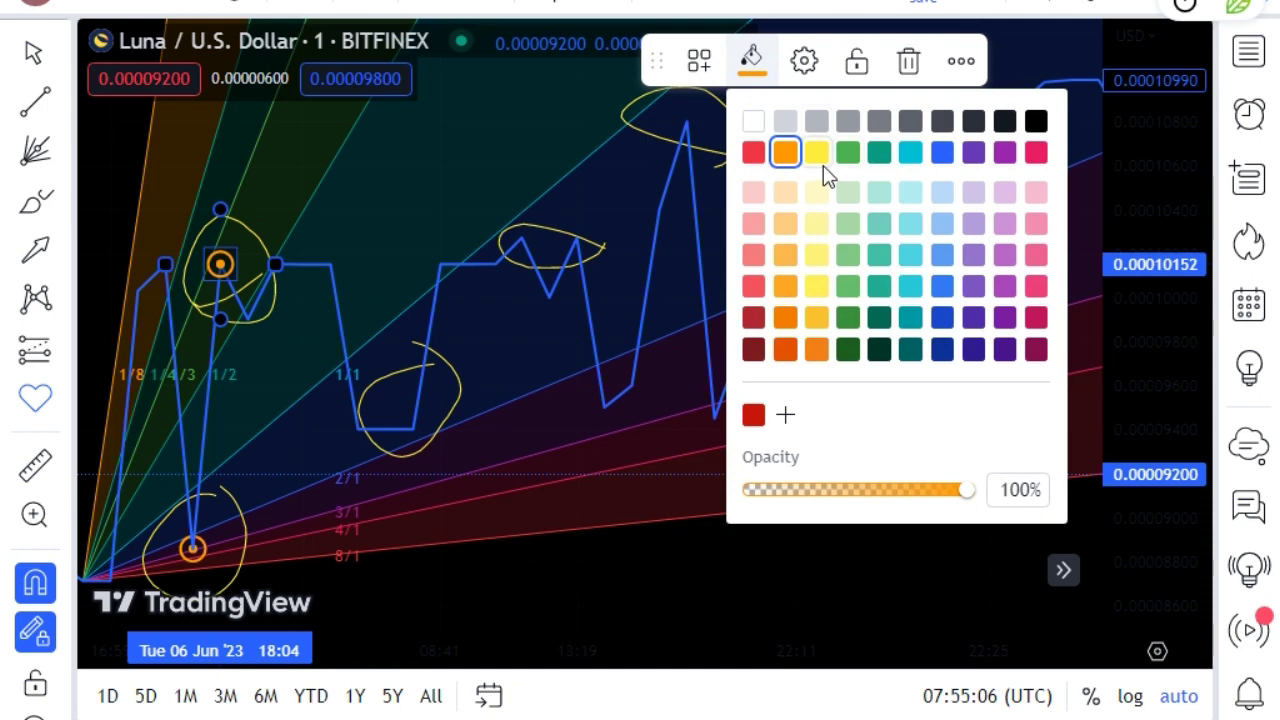
click(413, 425)
click(544, 251)
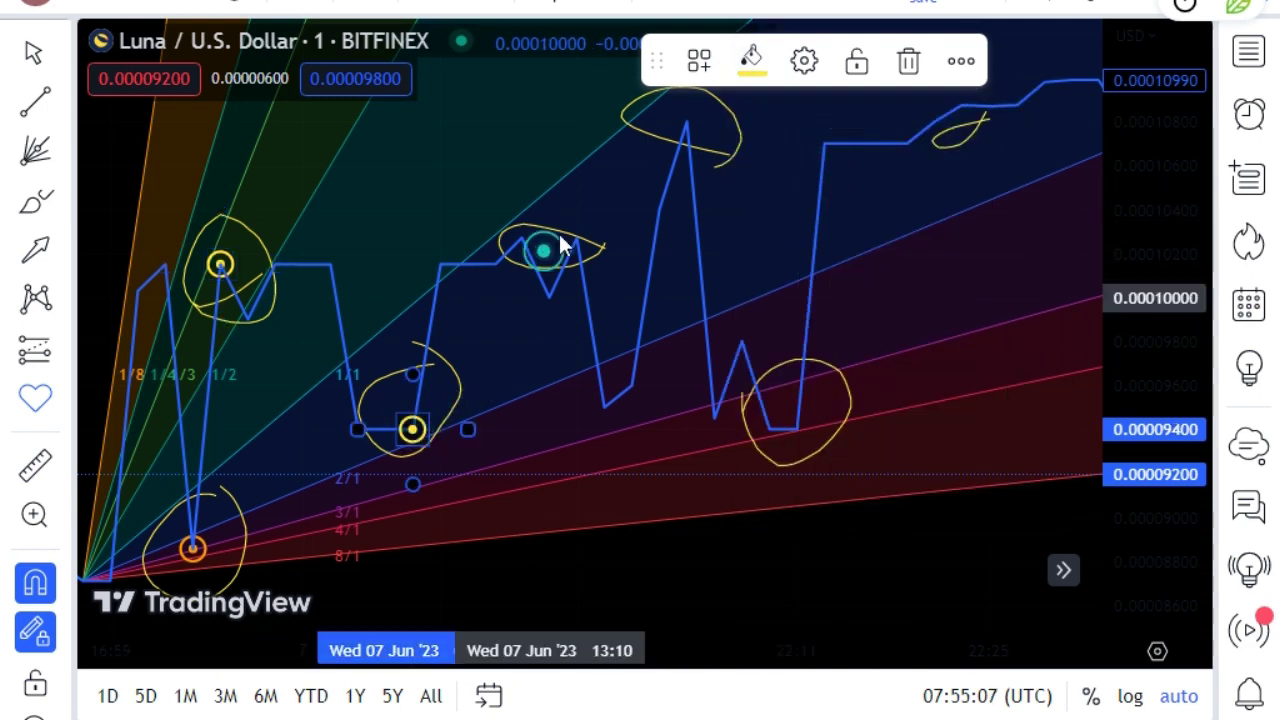
click(687, 125)
click(785, 424)
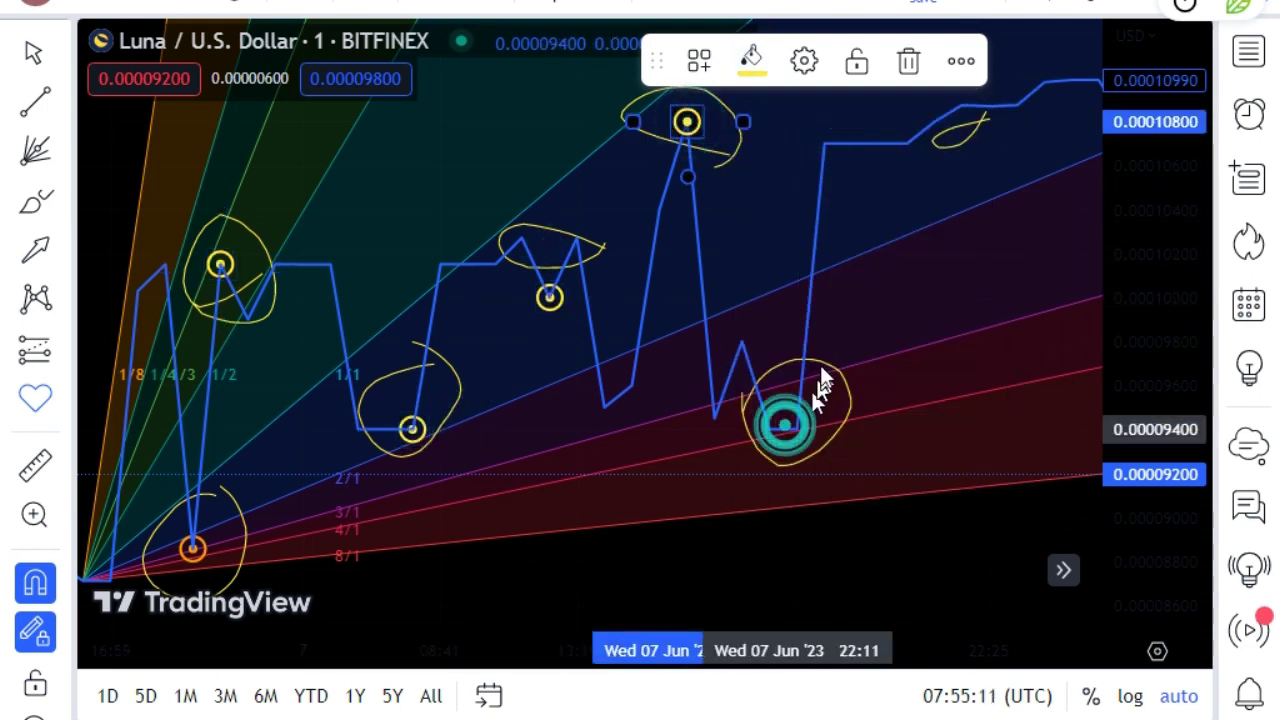
click(961, 124)
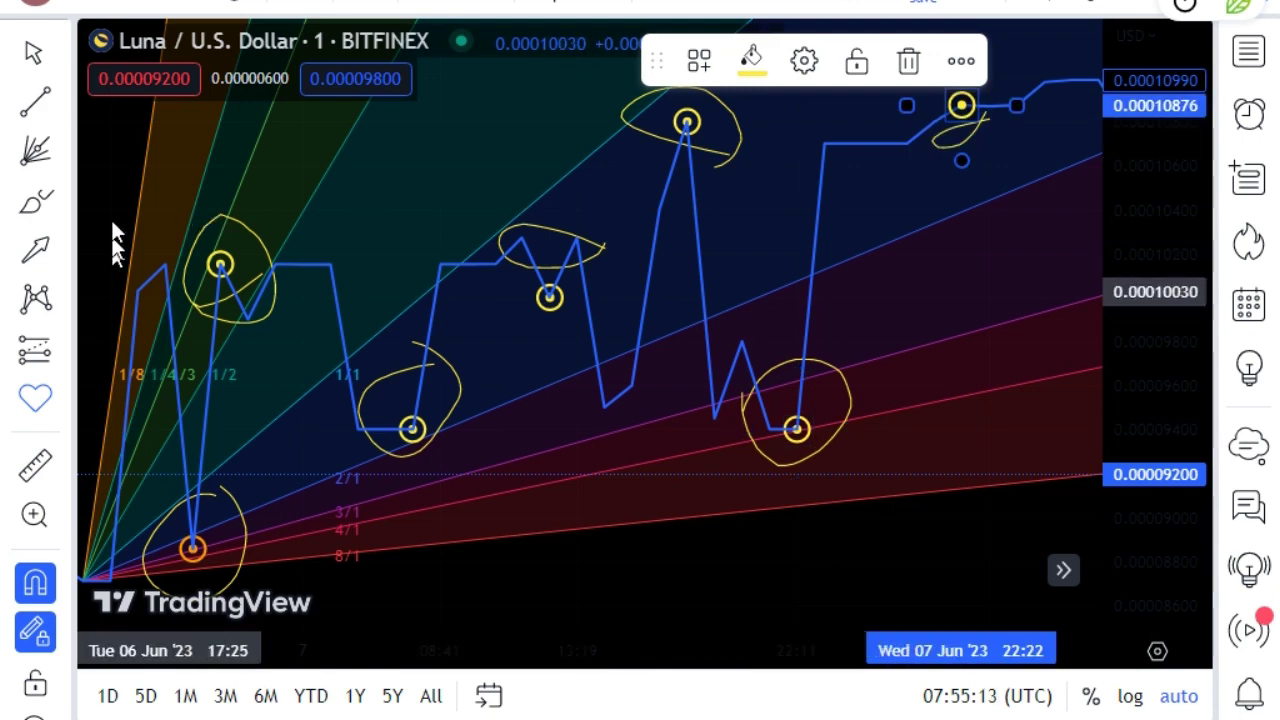
- Draw a trend line from the orange 6 June dip circle to the yellow early-peak circle
key(alt+t)
click(205, 545)
click(220, 265)
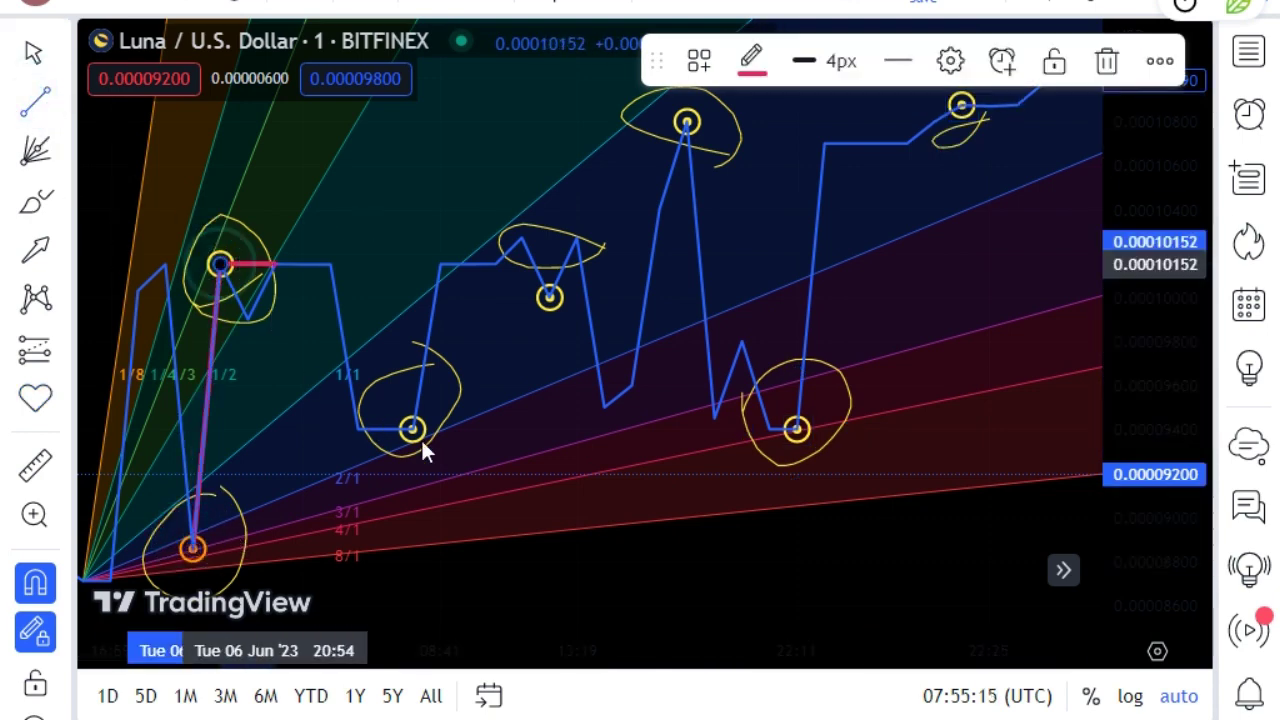